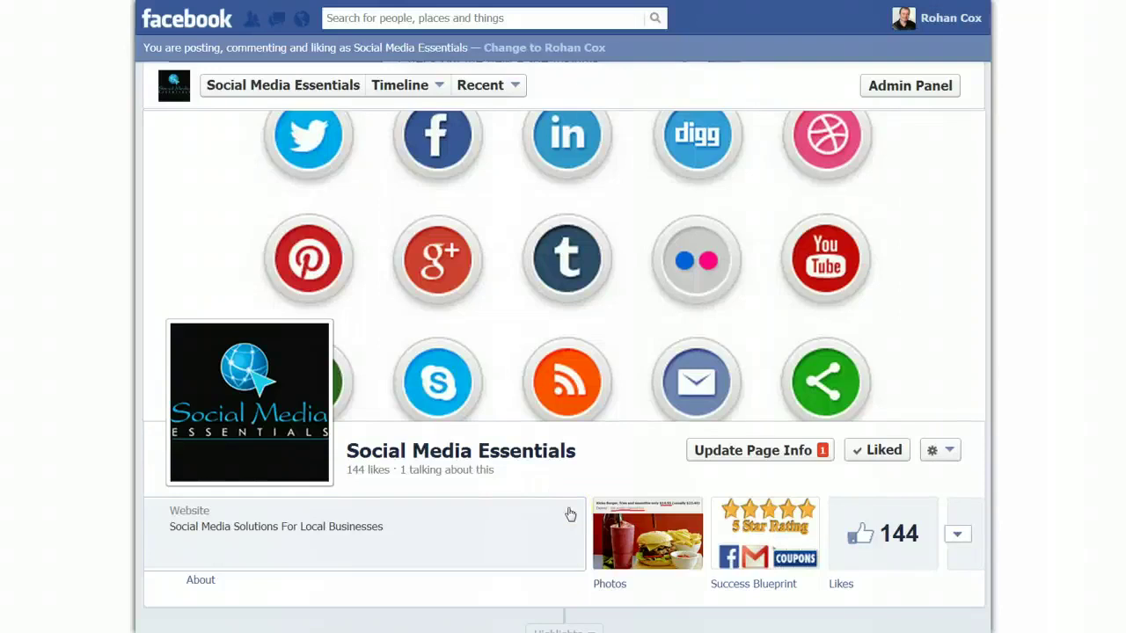
# Scroll the Social Media Essentials page past its cover to the Status / Photo / Offer composer.
pyautogui.click(573, 475)
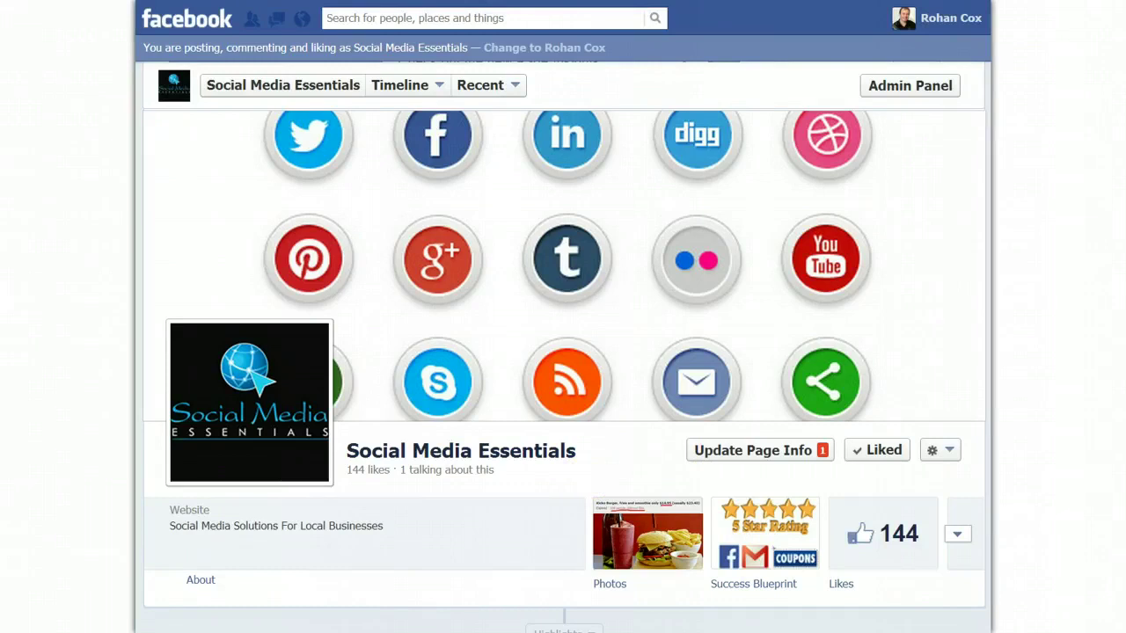
pyautogui.scroll(-5, 563, 351)
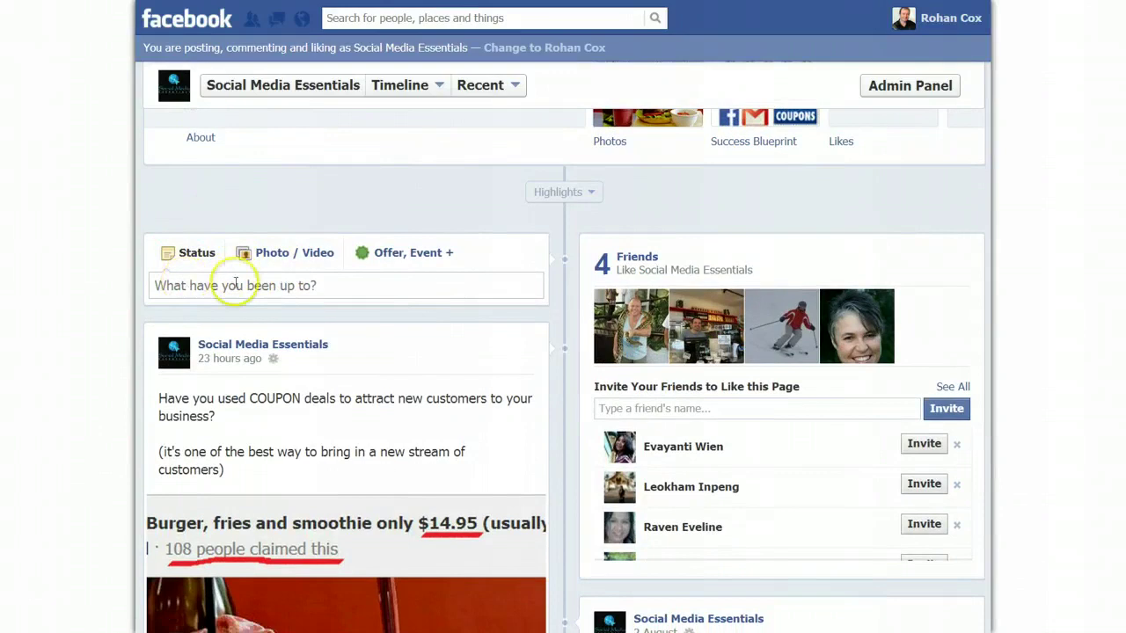
# Start a new Offer from the composer's 'Offer, Event +' menu to show in-store and online choices.
pyautogui.click(297, 258)
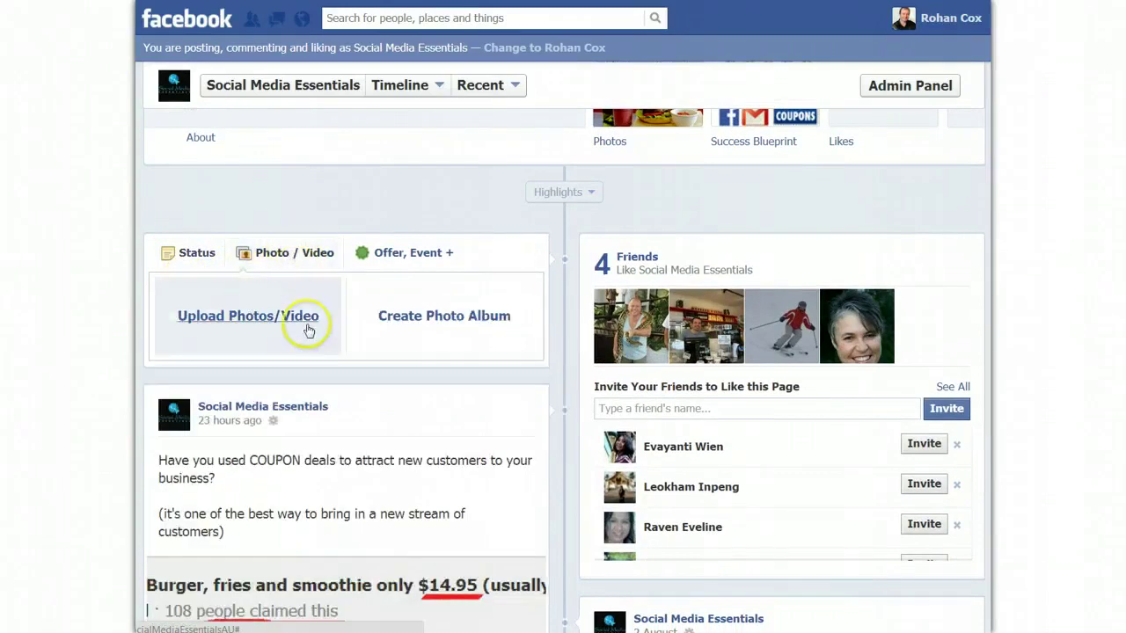
pyautogui.click(402, 258)
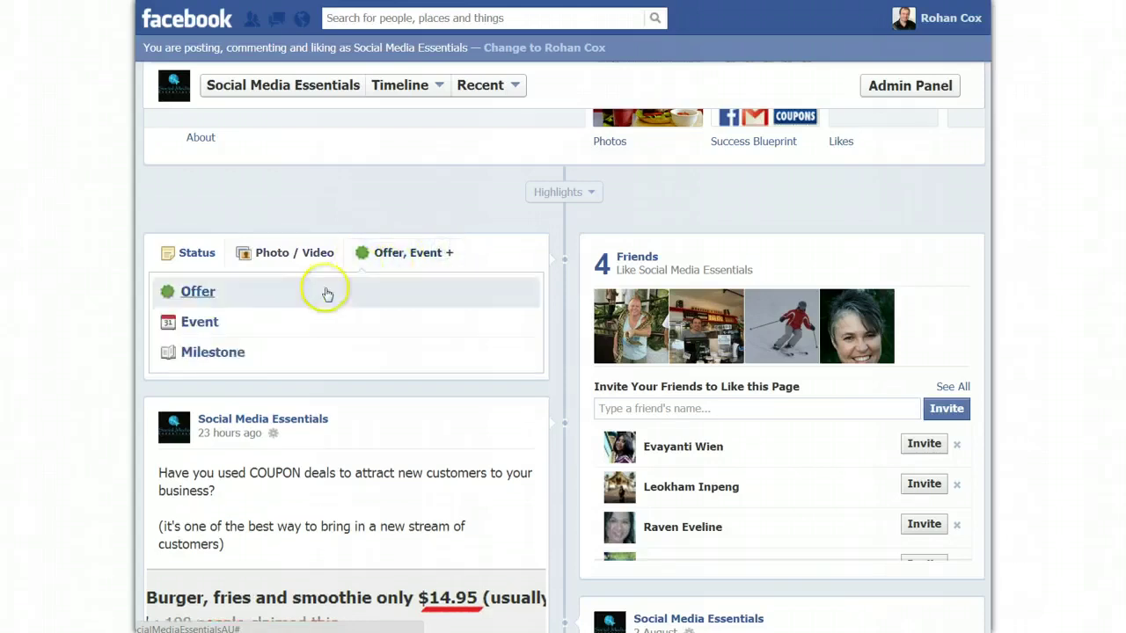
pyautogui.click(194, 294)
pyautogui.scroll(3, 326, 290)
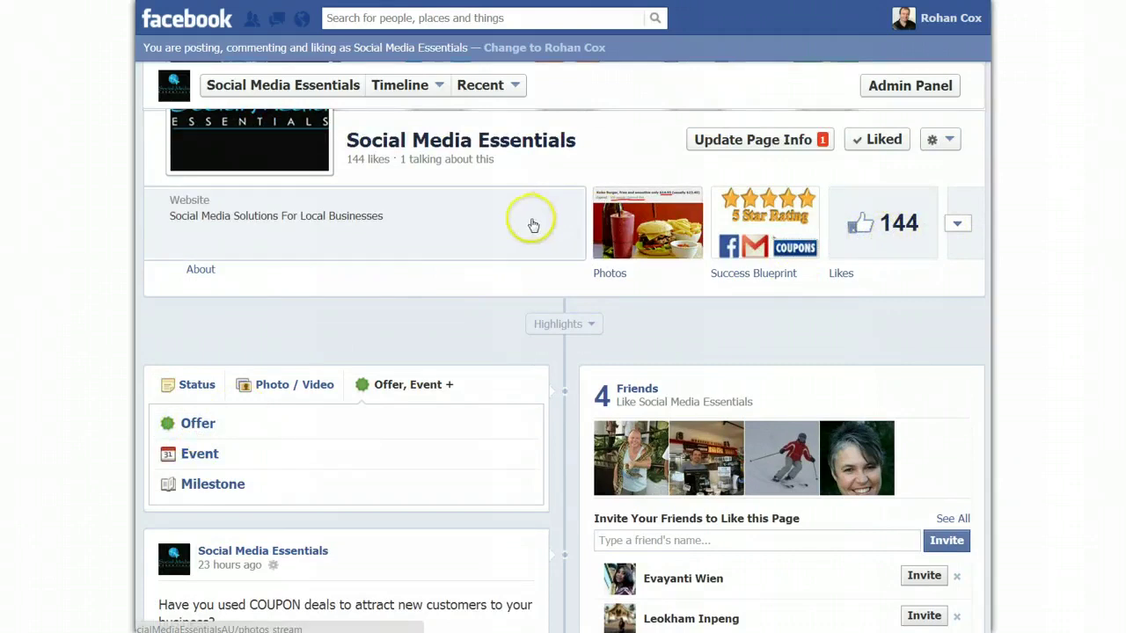
pyautogui.scroll(-1, 356, 318)
pyautogui.scroll(-1, 246, 345)
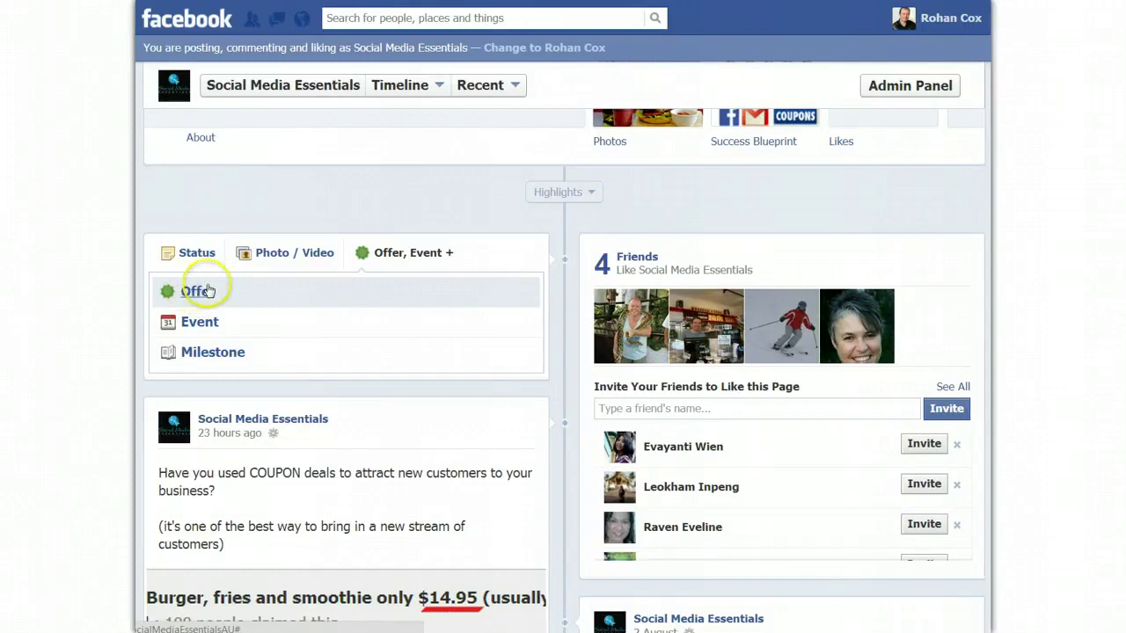
pyautogui.click(189, 295)
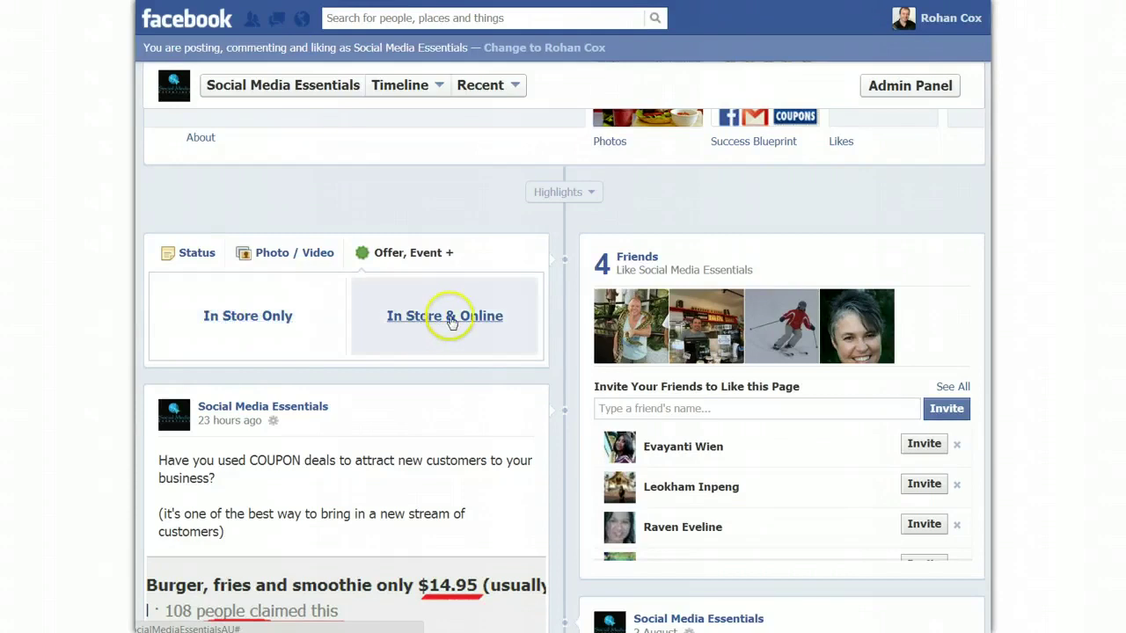
# Make the offer 'In Store Only' and open the file picker to upload a new offer image.
pyautogui.click(238, 322)
pyautogui.scroll(-1, 297, 322)
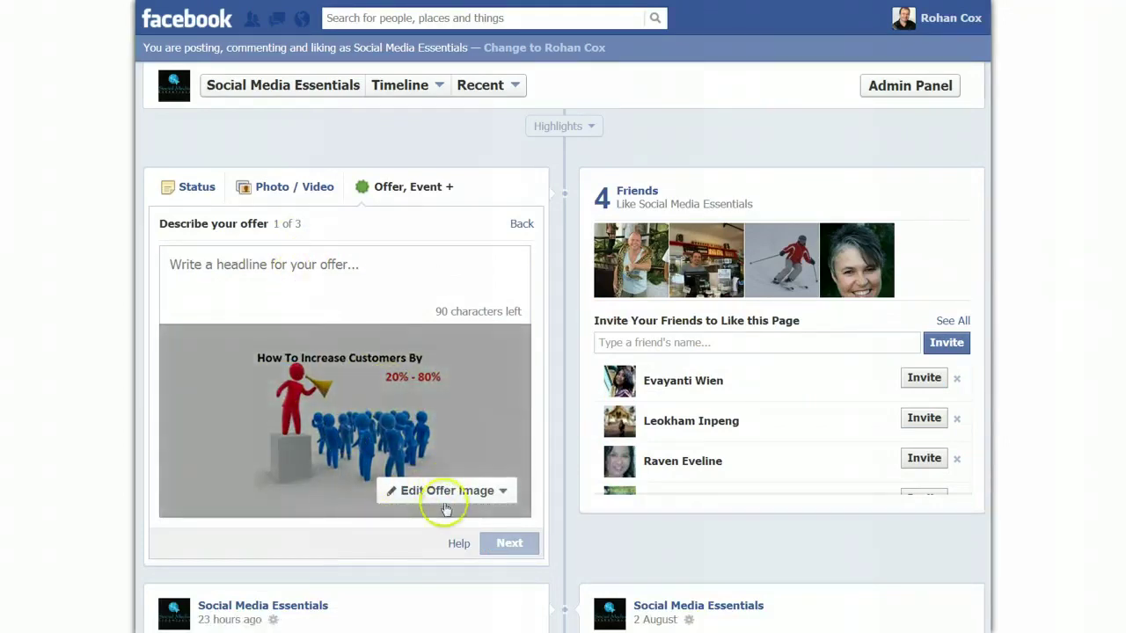
pyautogui.click(471, 489)
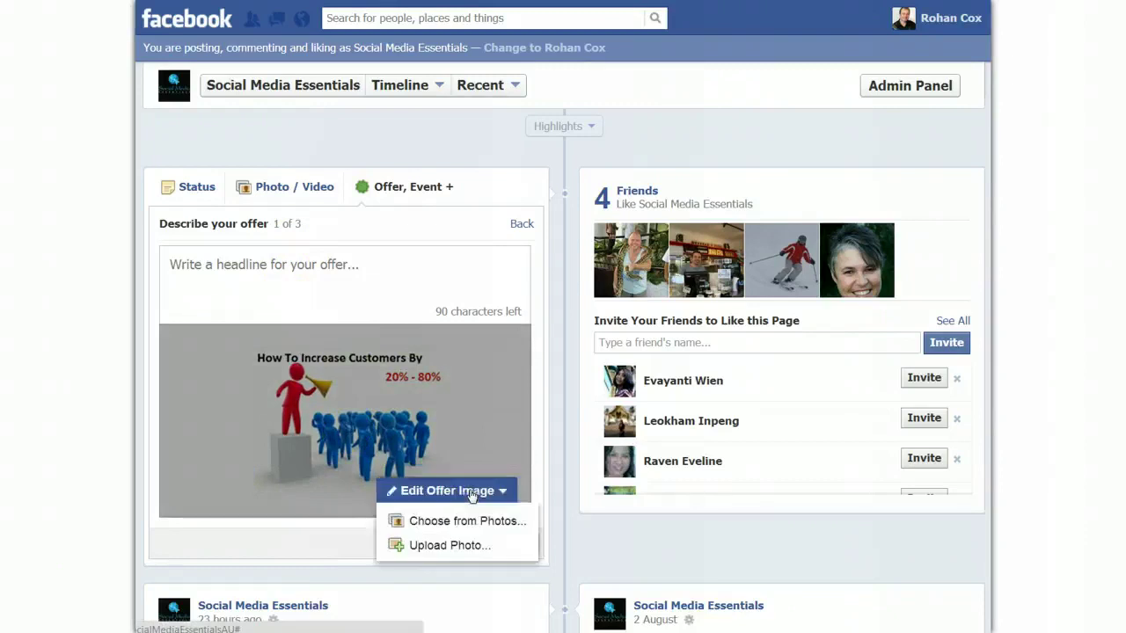
pyautogui.click(451, 546)
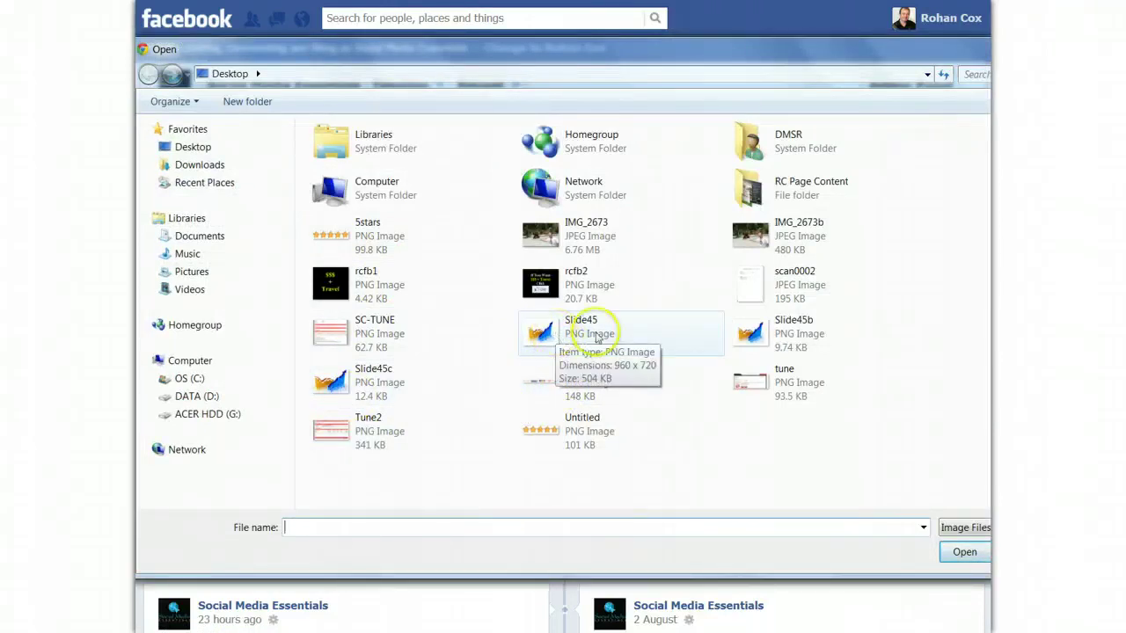
# Use the Slide45 costs-and-profits chart as the offer image after Slide45b proves too small.
pyautogui.doubleClick(783, 330)
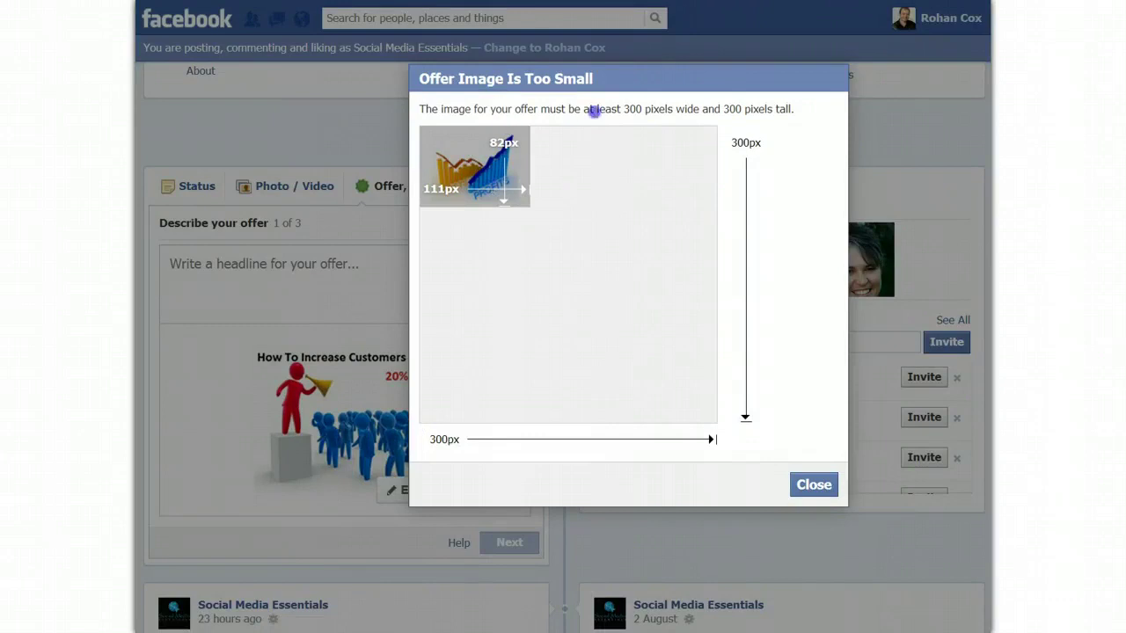
pyautogui.click(811, 485)
pyautogui.click(446, 491)
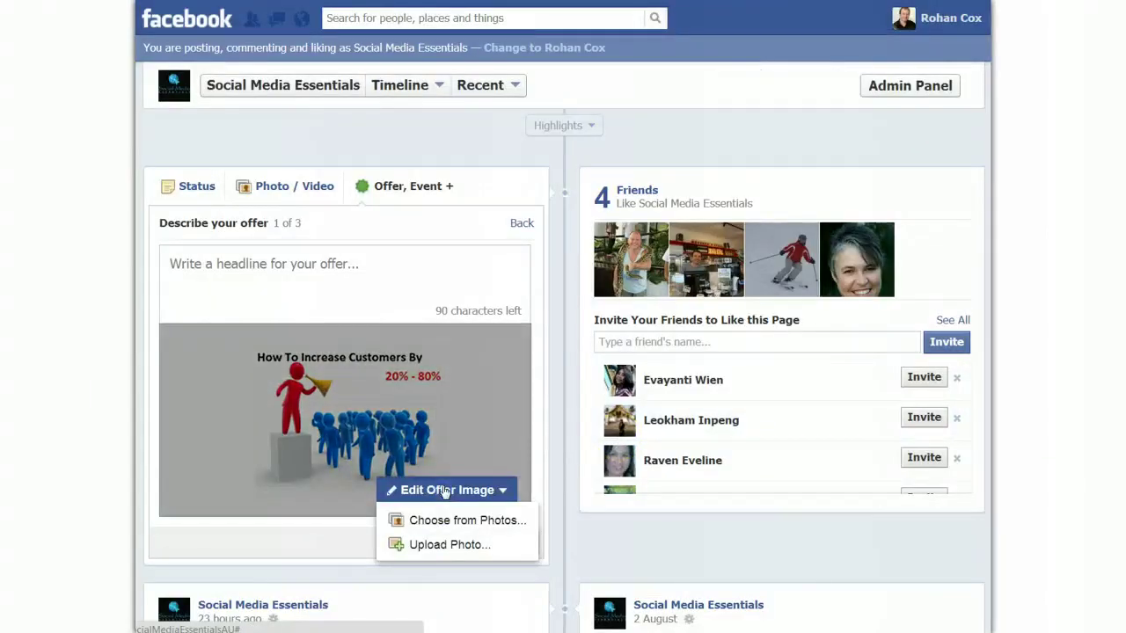
pyautogui.click(448, 544)
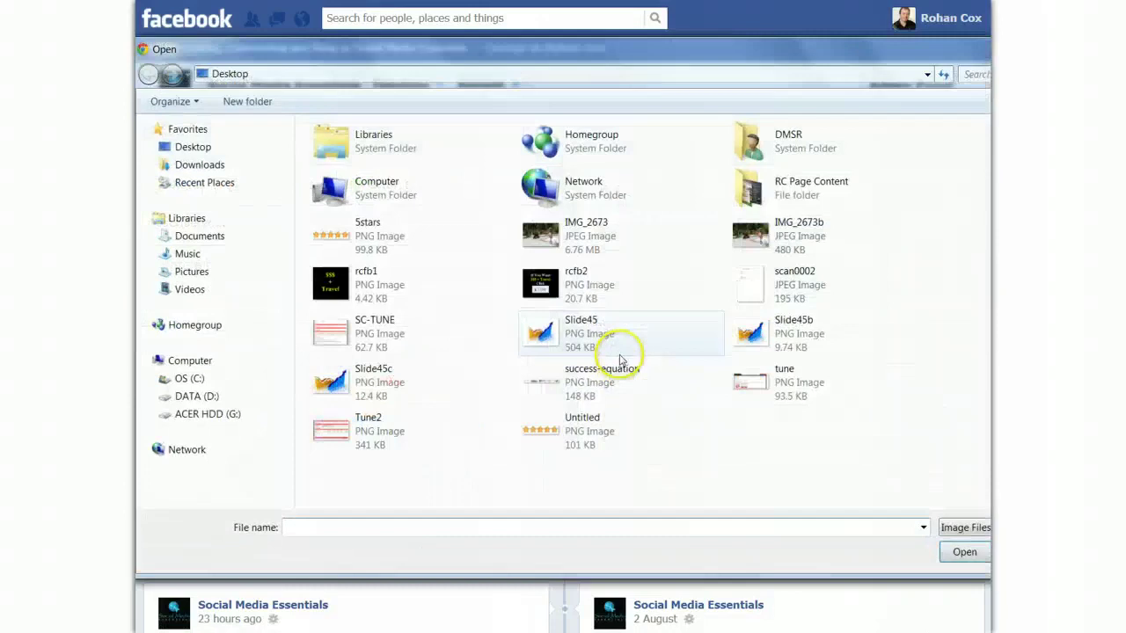
pyautogui.doubleClick(544, 333)
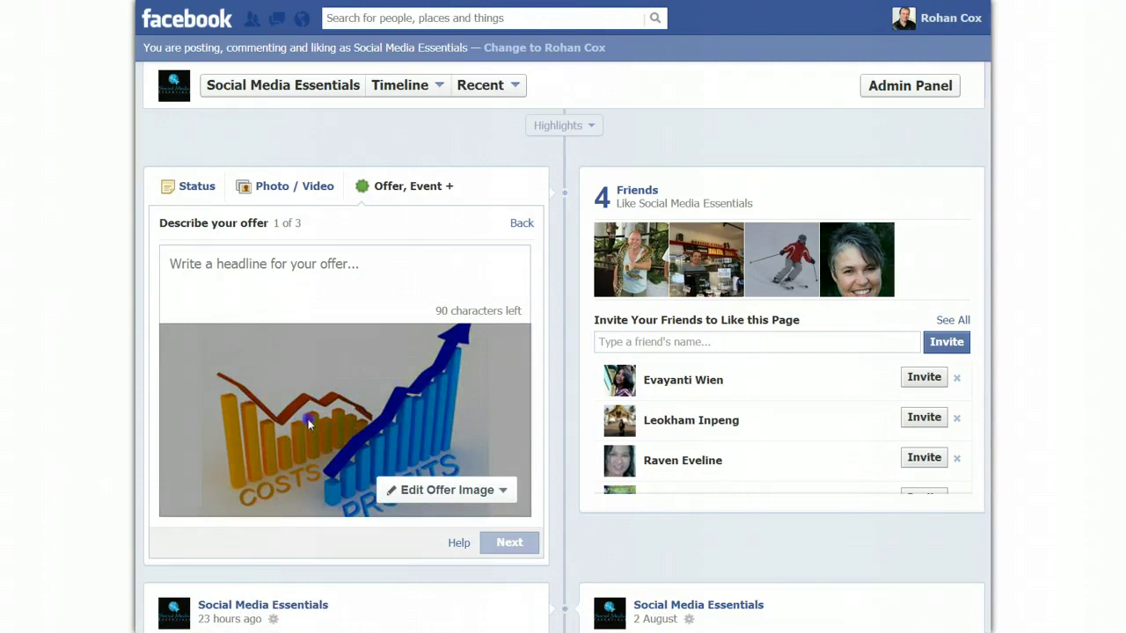
pyautogui.click(472, 490)
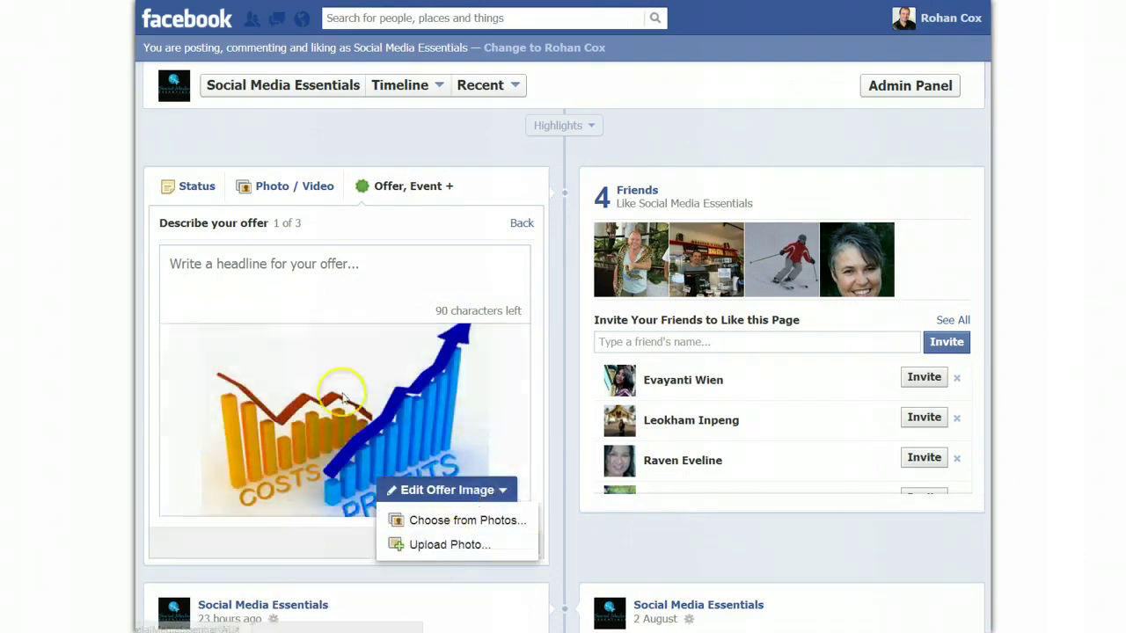
pyautogui.click(267, 276)
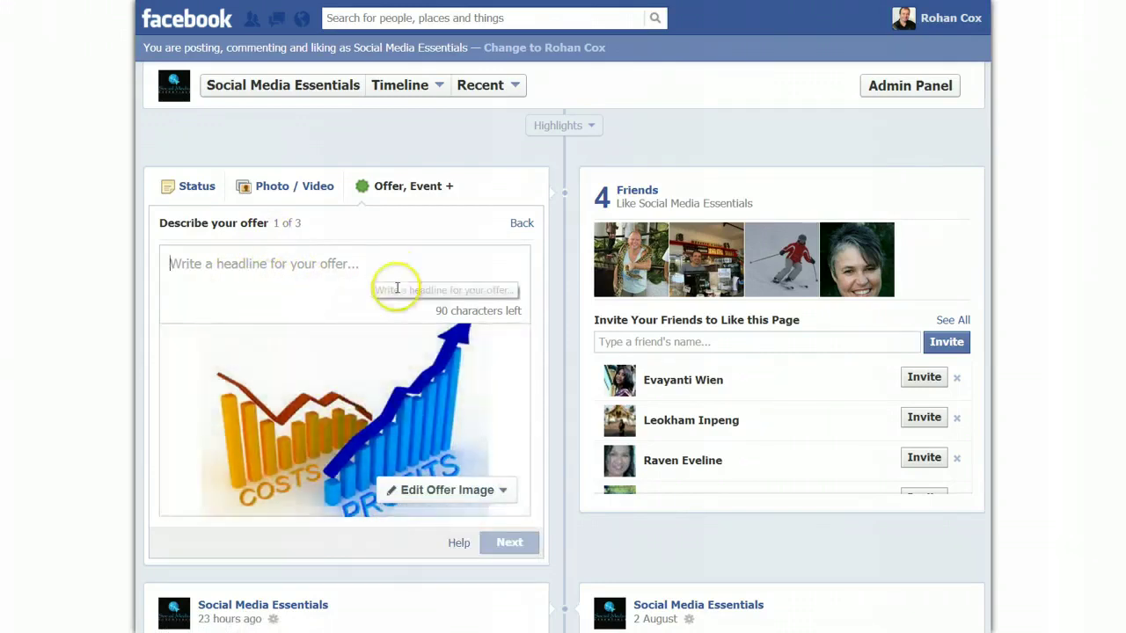
# Paste the offer title line copied from Notepad into the offer headline.
pyautogui.hotkey('alt', 'Tab')
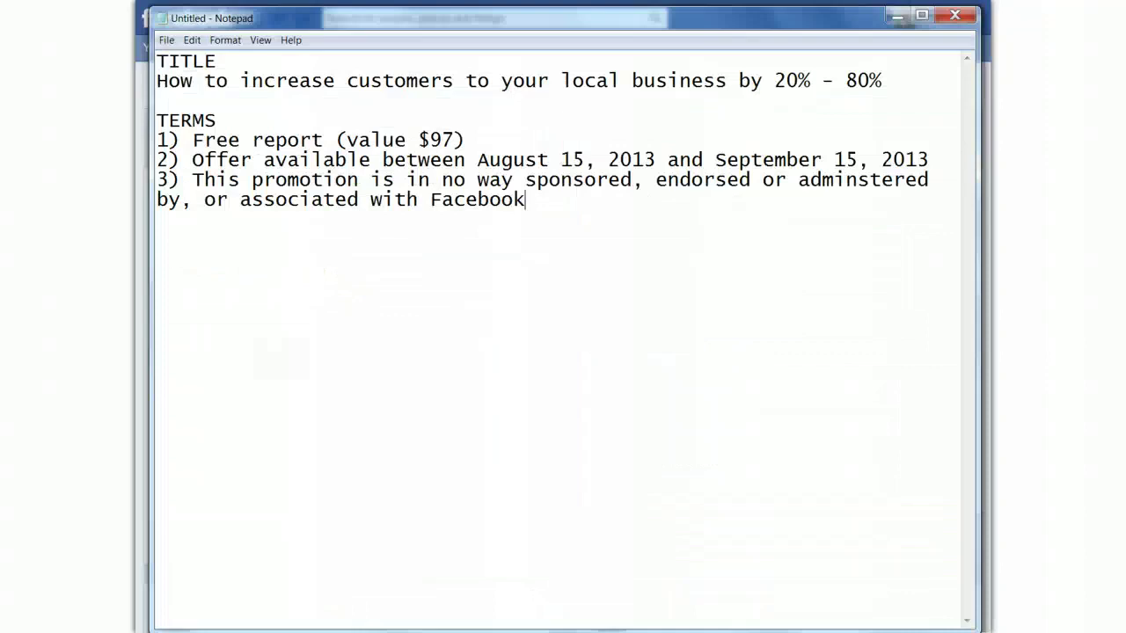
pyautogui.moveTo(911, 83); pyautogui.dragTo(141, 79)
pyautogui.hotkey('ctrl', 'c')
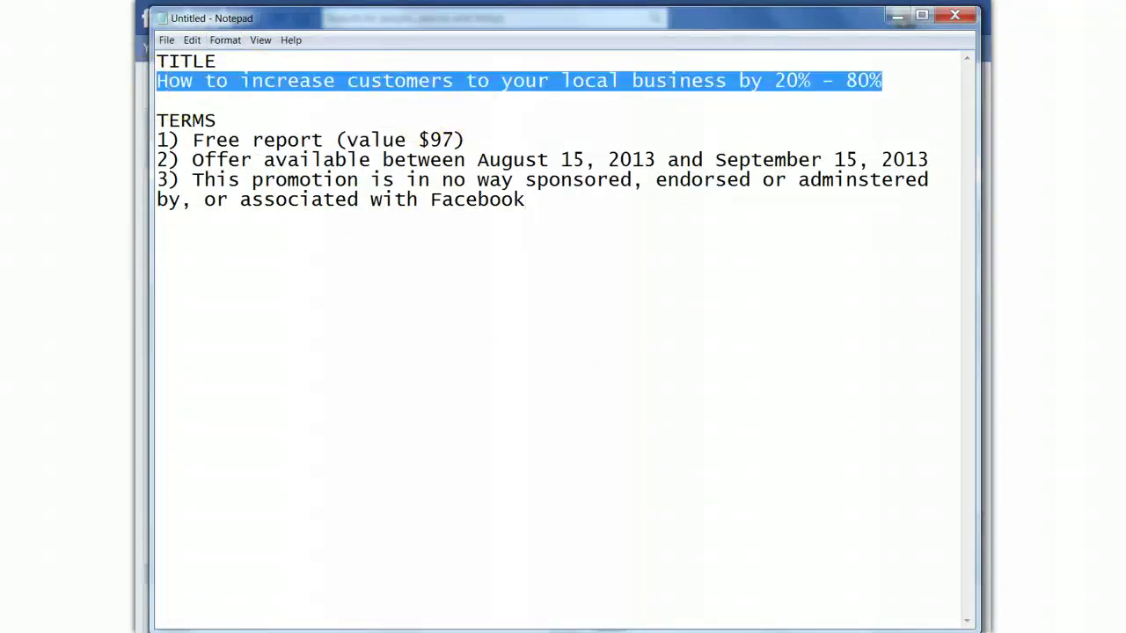
pyautogui.hotkey('alt', 'Tab')
pyautogui.click(257, 260)
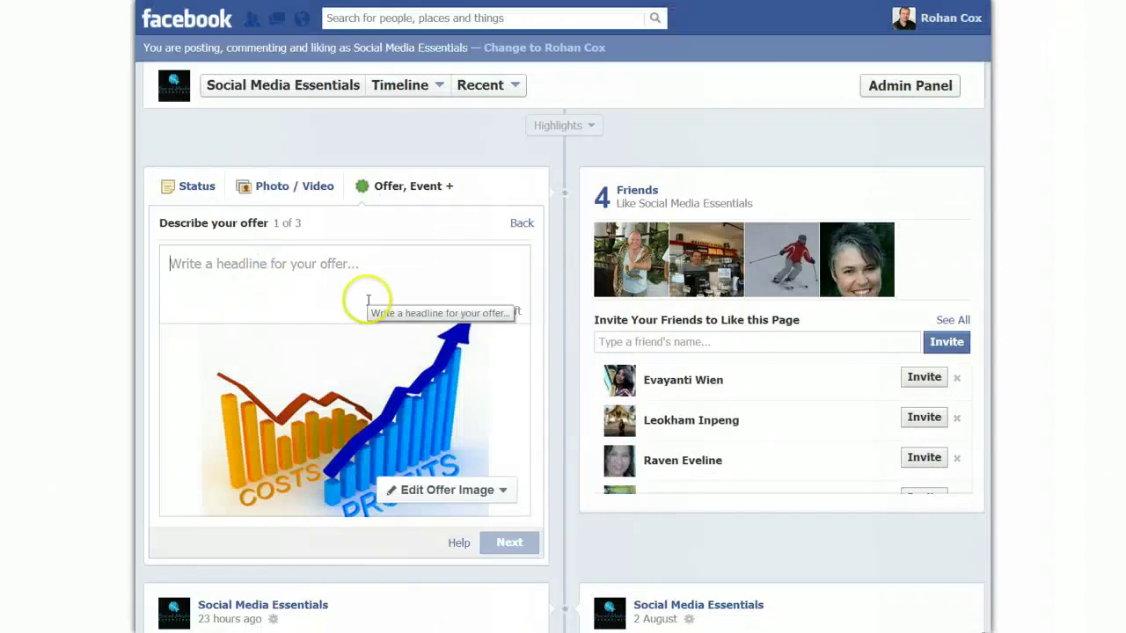
pyautogui.hotkey('ctrl', 'v')
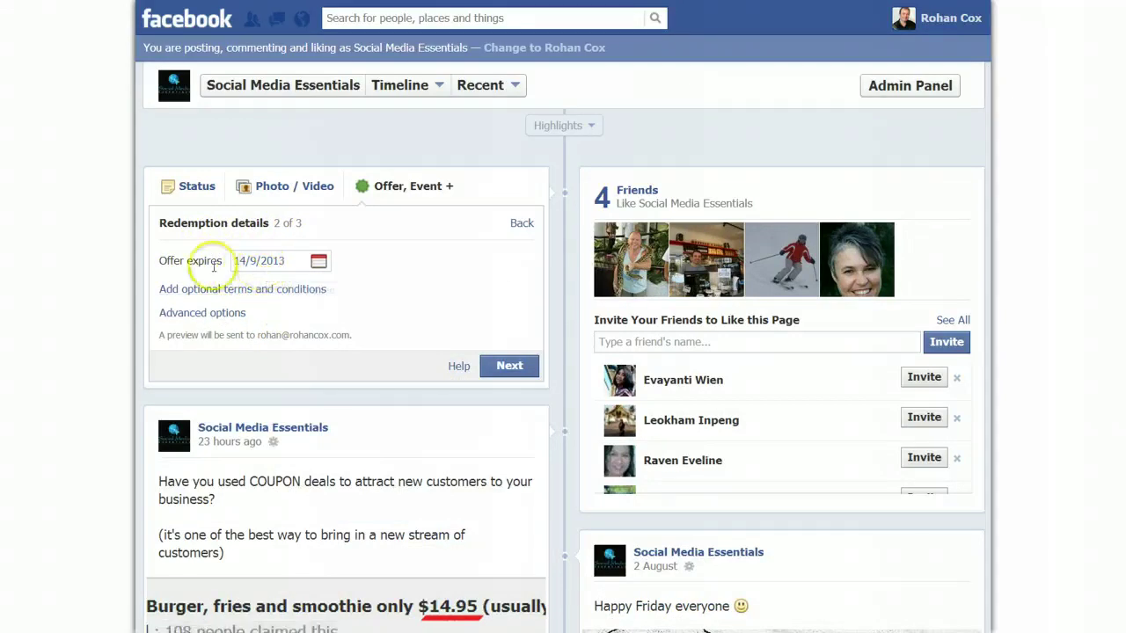
# Set the offer to expire on 10/9/2013 and reveal the terms and conditions box.
pyautogui.click(319, 263)
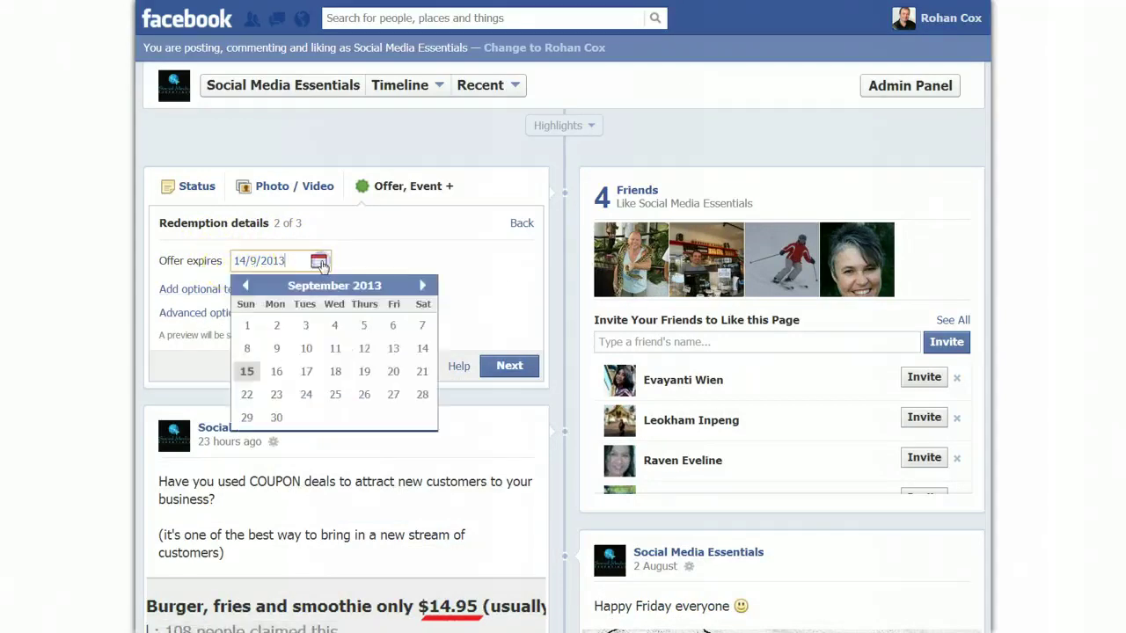
pyautogui.click(306, 350)
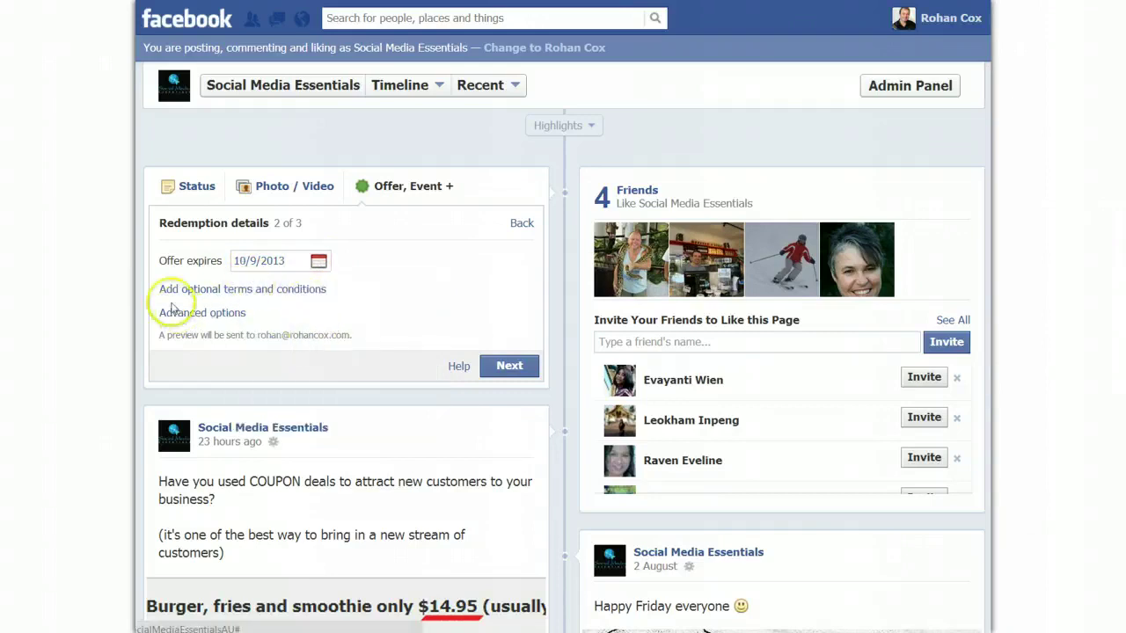
pyautogui.click(294, 291)
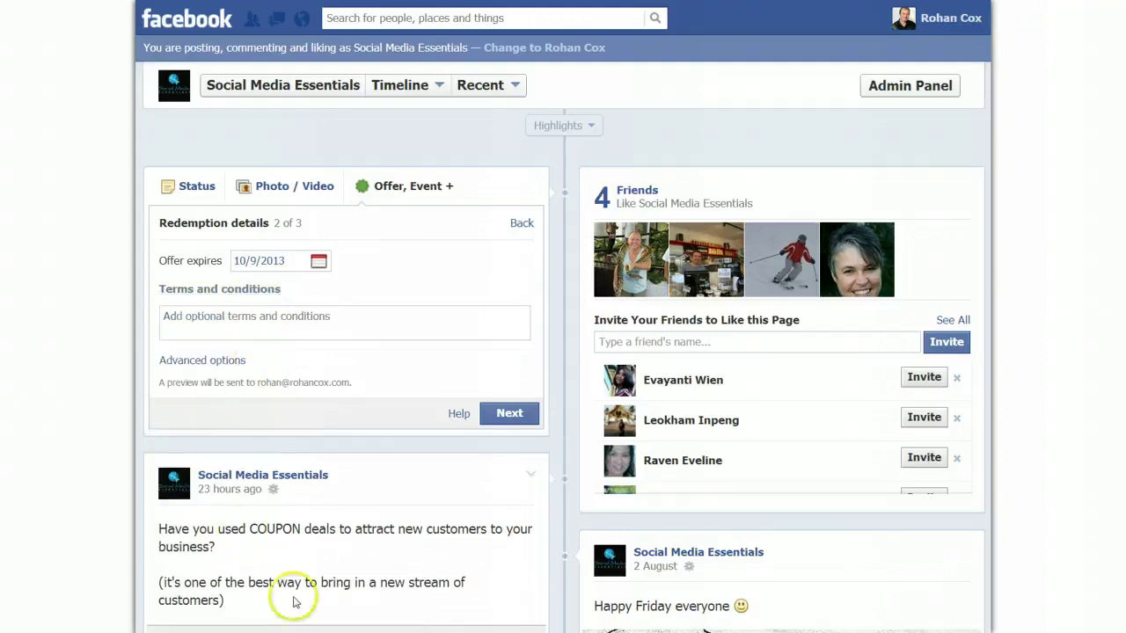
pyautogui.hotkey('alt', 'Tab')
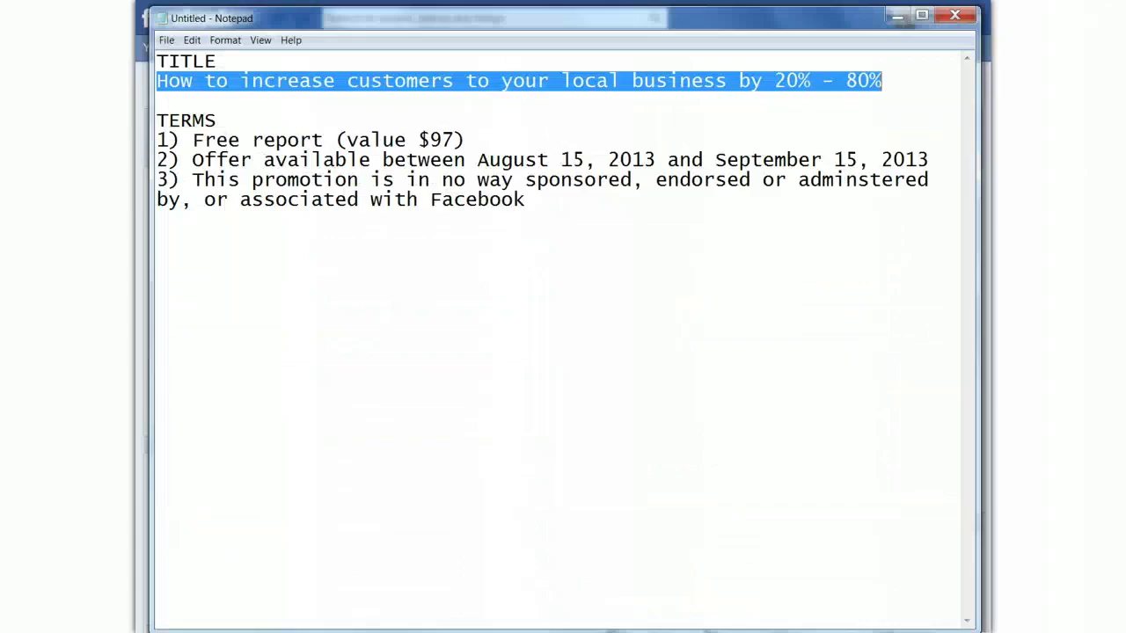
# Select the three numbered offer terms in the Notepad notes.
pyautogui.moveTo(545, 204); pyautogui.dragTo(140, 143)
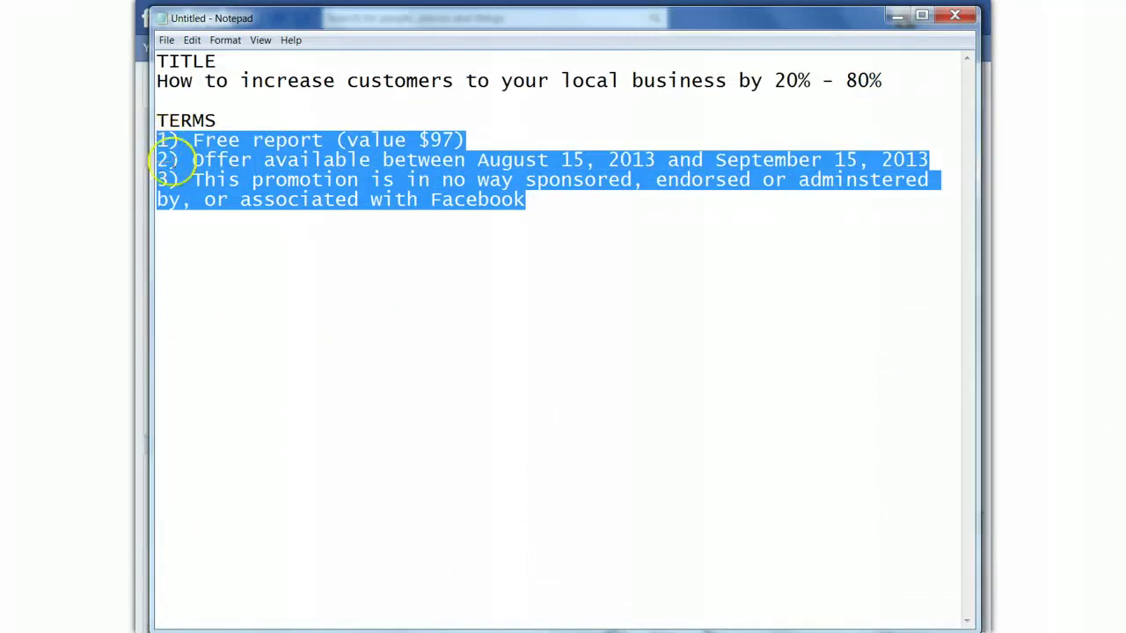
pyautogui.click(305, 244)
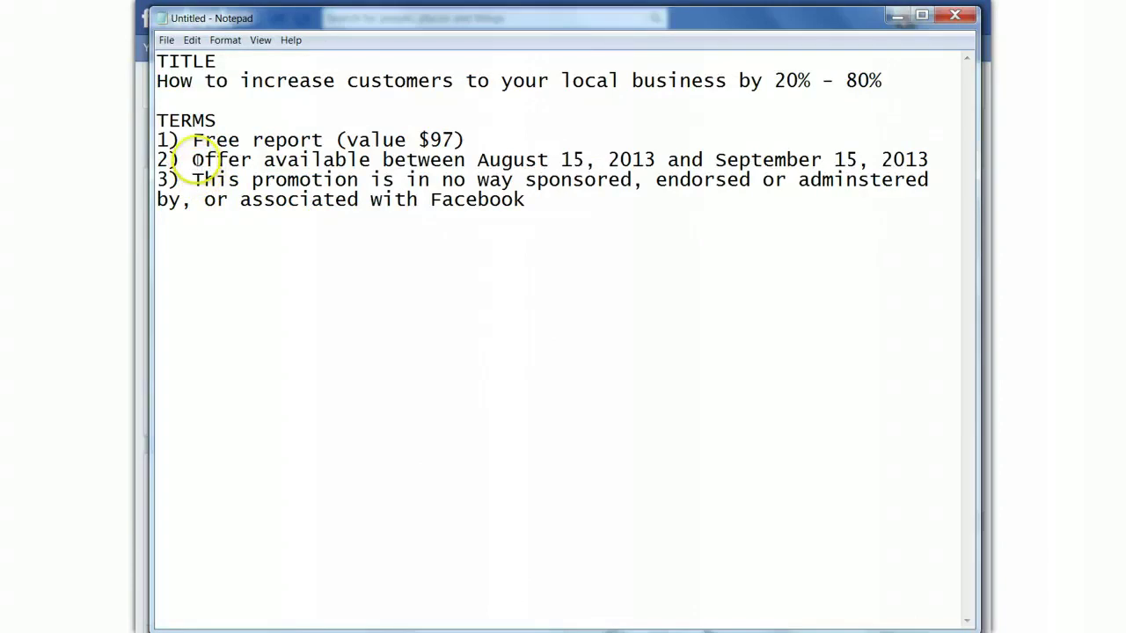
pyautogui.moveTo(465, 140); pyautogui.dragTo(159, 141)
pyautogui.click(428, 141)
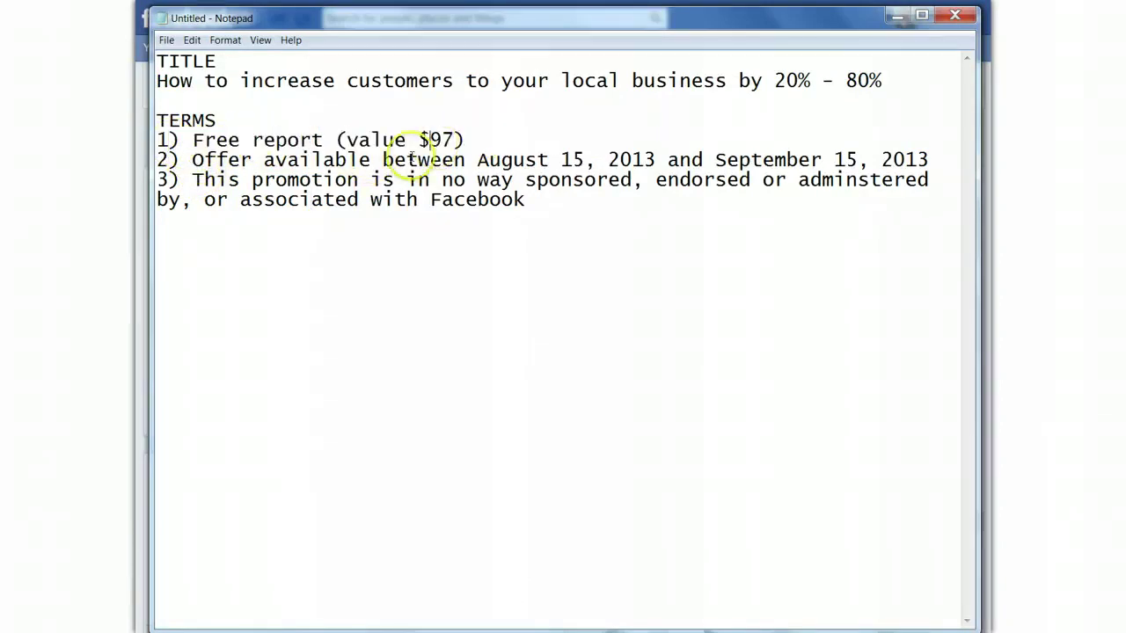
pyautogui.moveTo(193, 141); pyautogui.dragTo(478, 137)
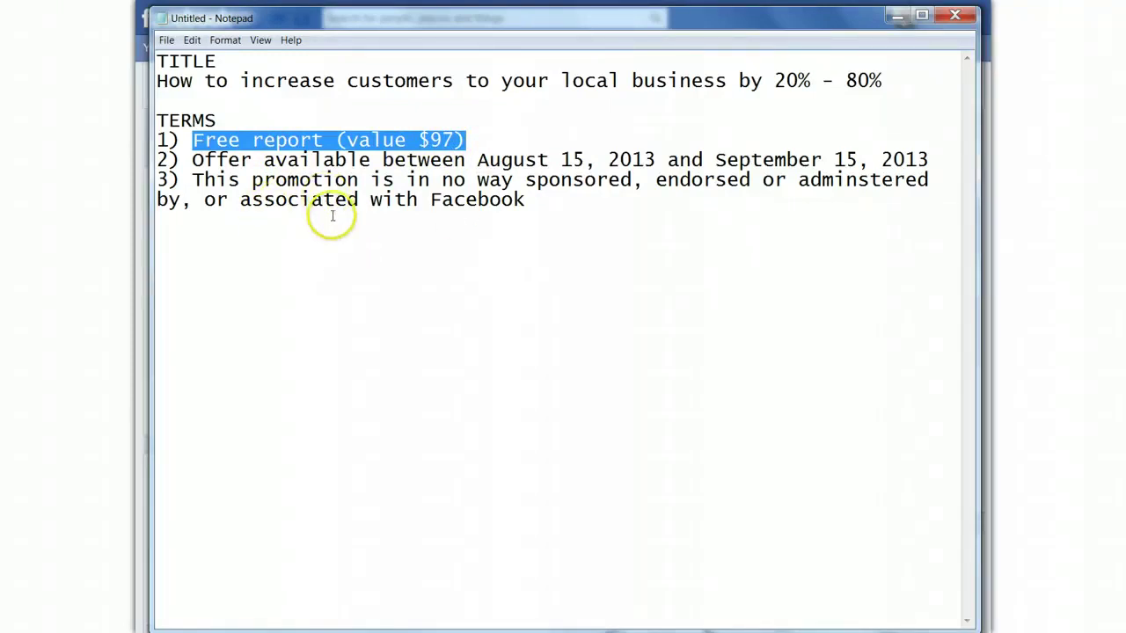
pyautogui.click(191, 180)
pyautogui.moveTo(190, 179); pyautogui.dragTo(924, 181)
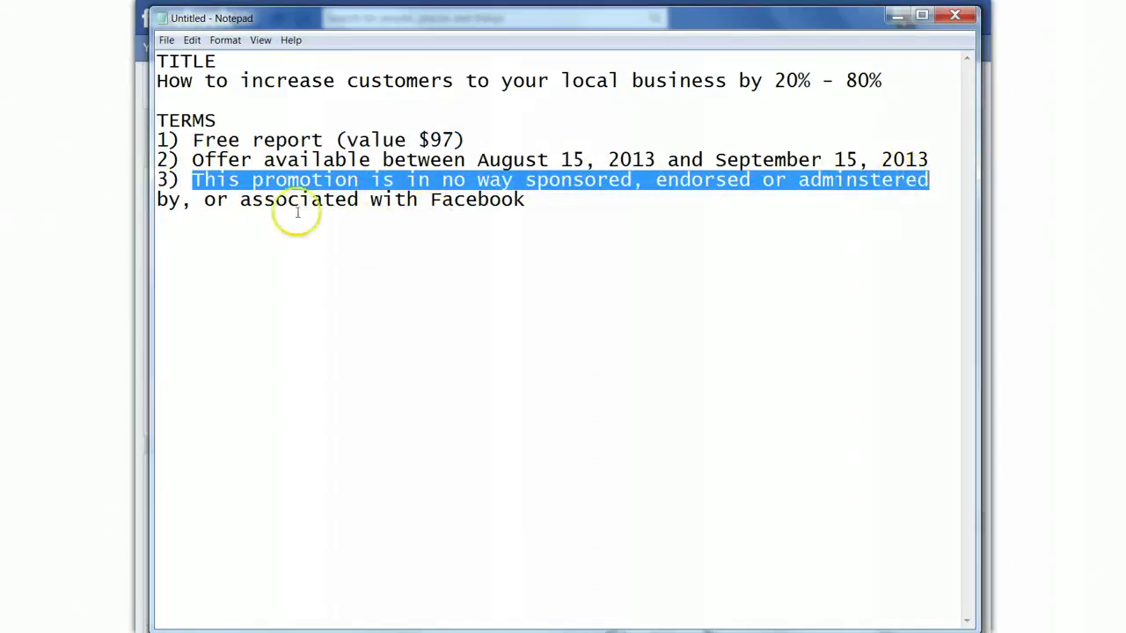
pyautogui.moveTo(204, 200); pyautogui.dragTo(125, 140)
pyautogui.click(546, 199)
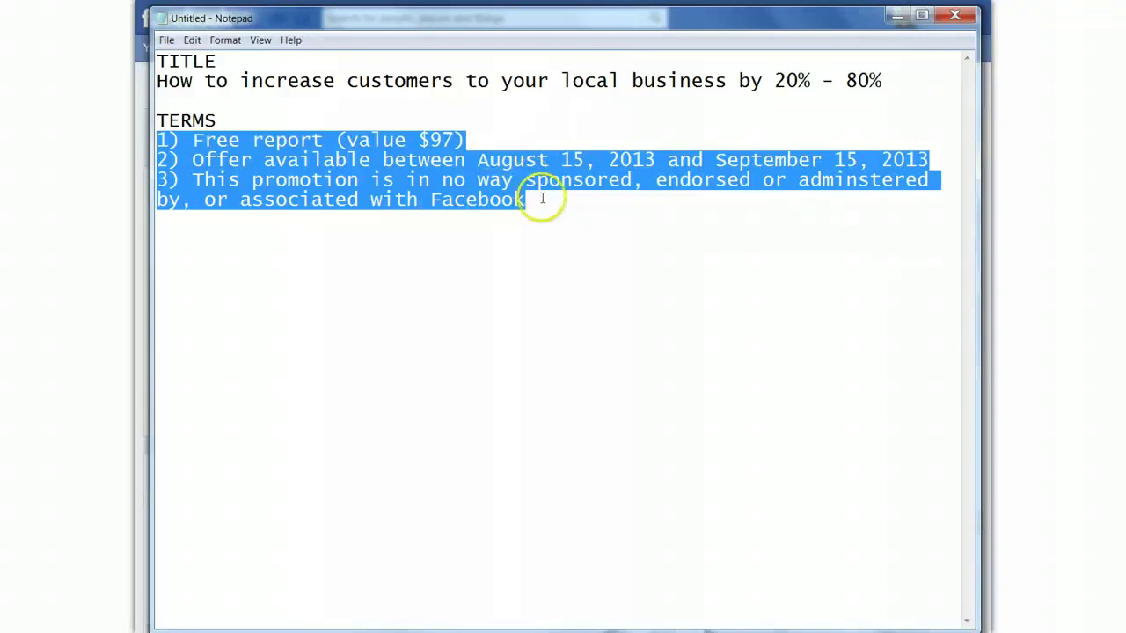
pyautogui.moveTo(528, 201); pyautogui.dragTo(144, 181)
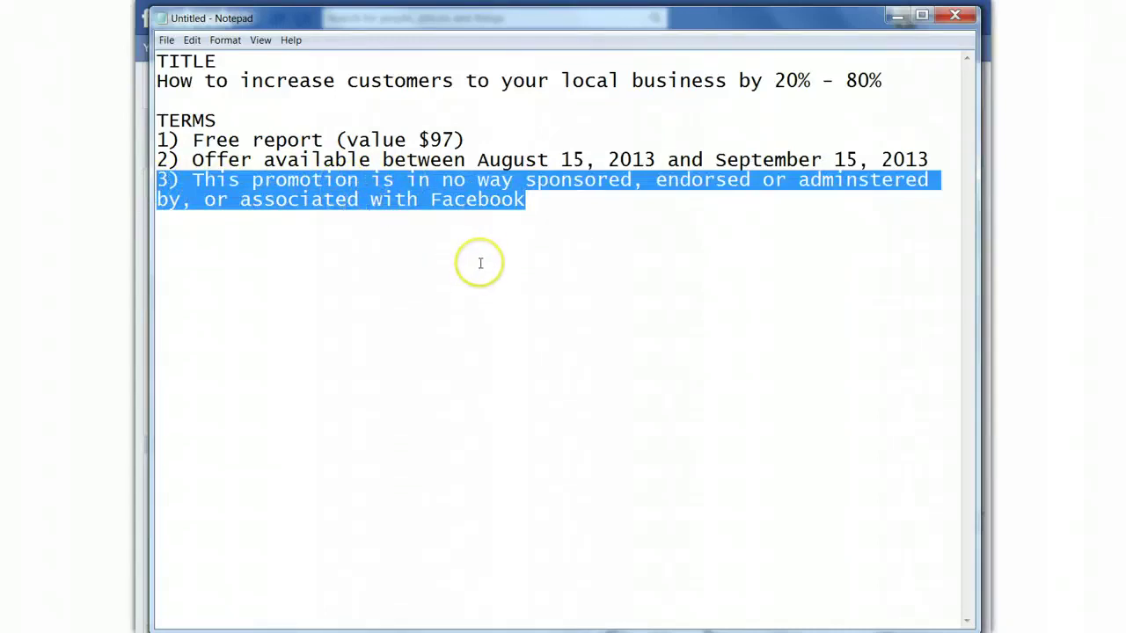
pyautogui.moveTo(527, 200); pyautogui.dragTo(158, 180)
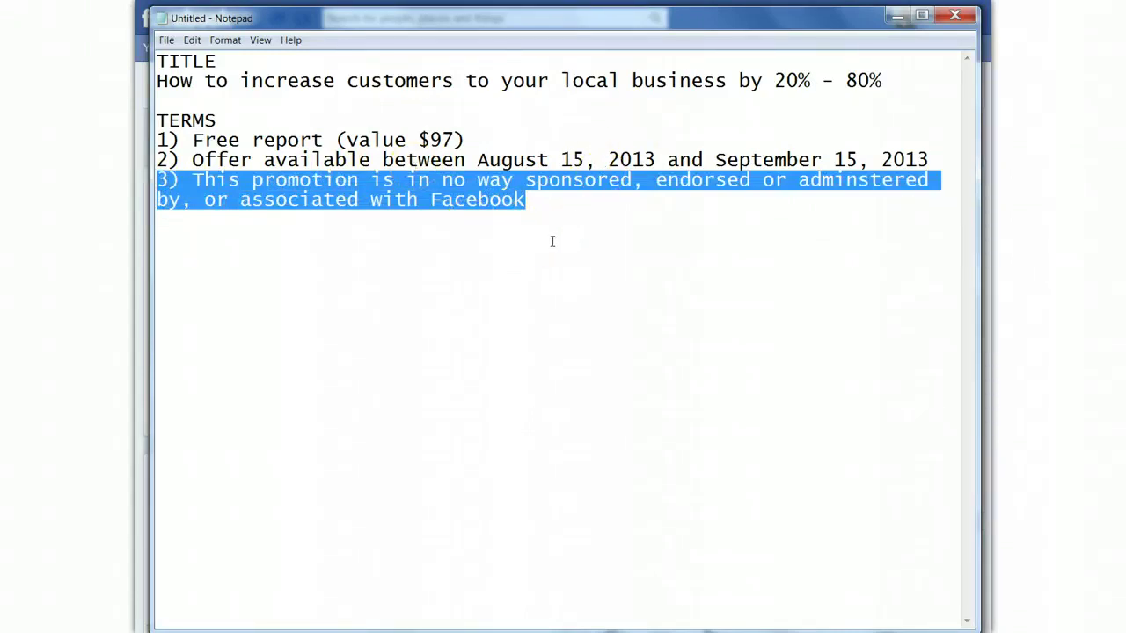
pyautogui.moveTo(551, 215); pyautogui.dragTo(141, 141)
pyautogui.hotkey('ctrl', 'c')
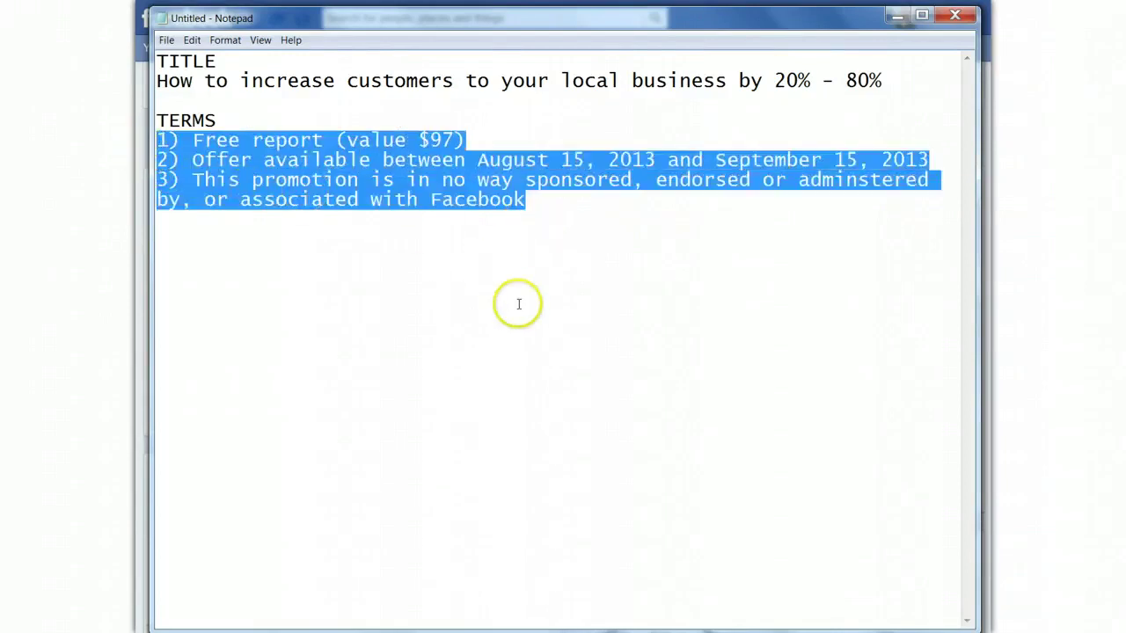
# Paste the three copied terms into the offer's terms and conditions box.
pyautogui.hotkey('alt', 'Tab')
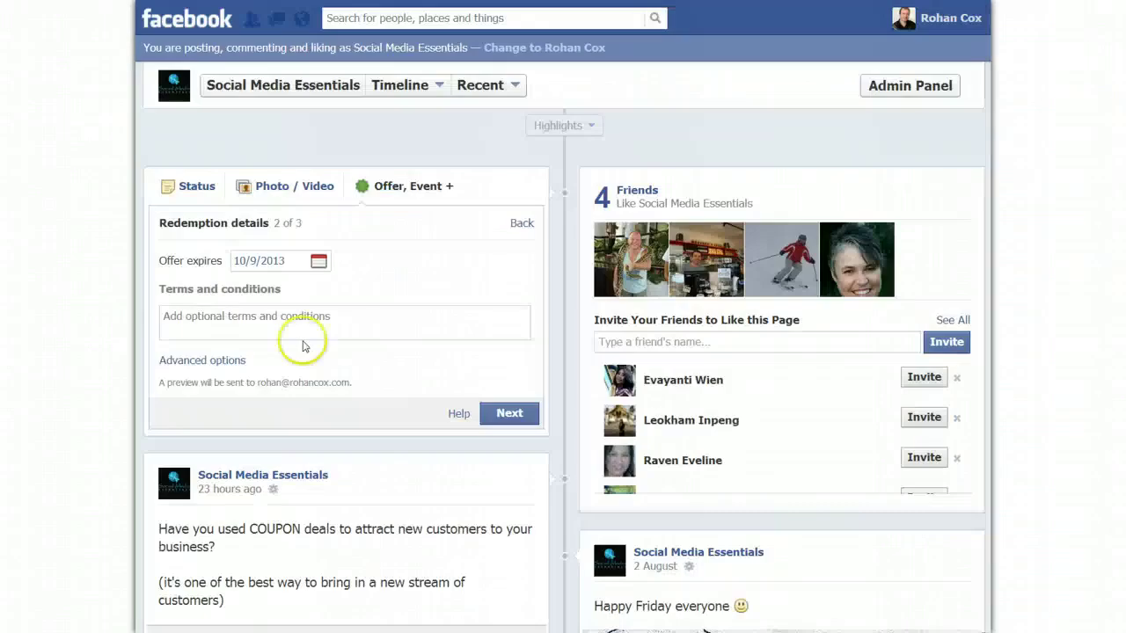
pyautogui.click(232, 318)
pyautogui.hotkey('ctrl', 'v')
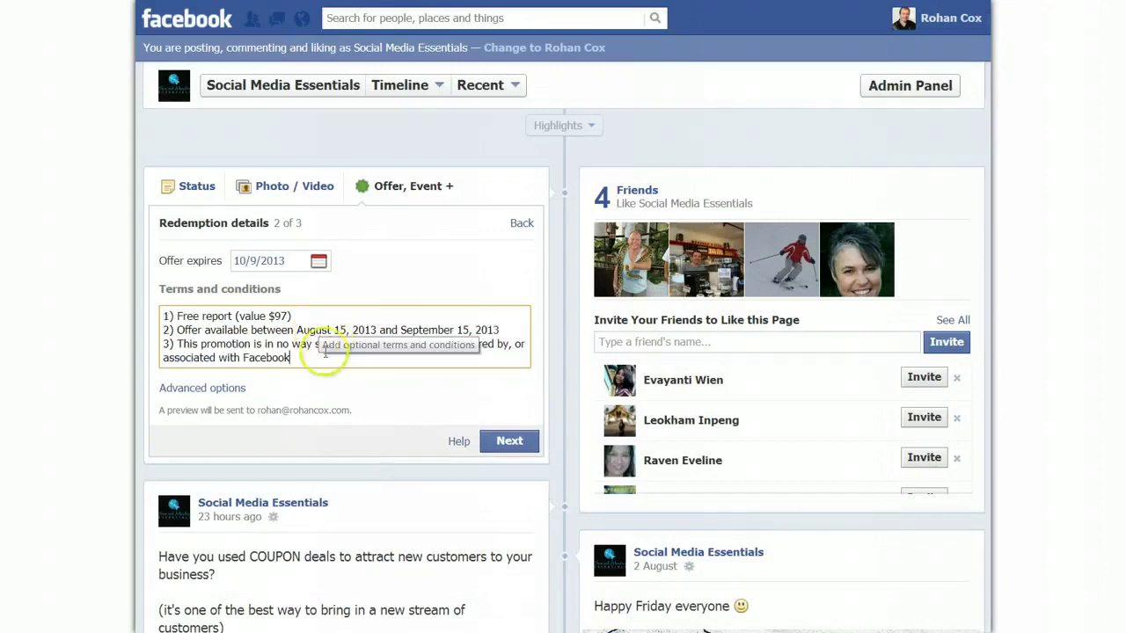
pyautogui.scroll(-1, 269, 387)
# Set a custom claims limit of 100 under the offer's advanced options.
pyautogui.click(209, 324)
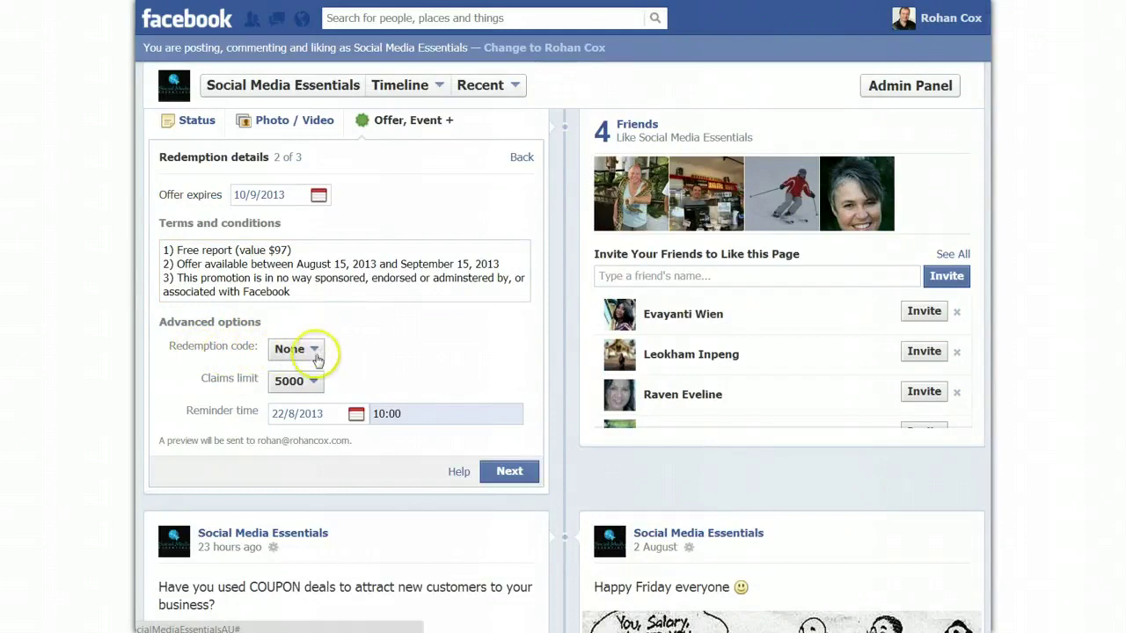
pyautogui.click(312, 382)
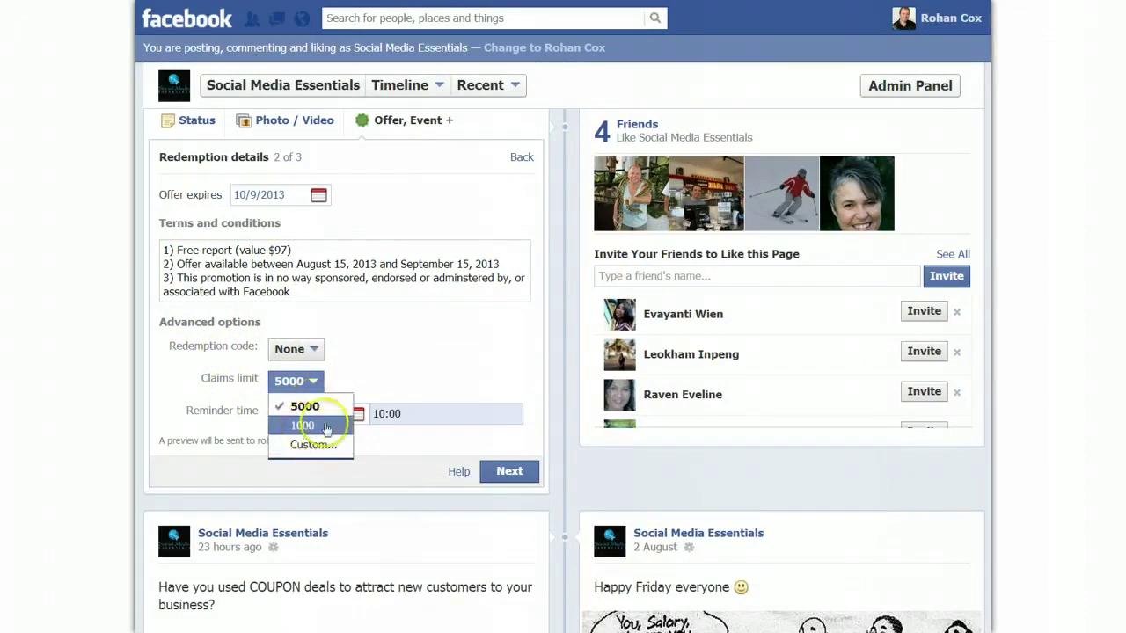
pyautogui.click(312, 446)
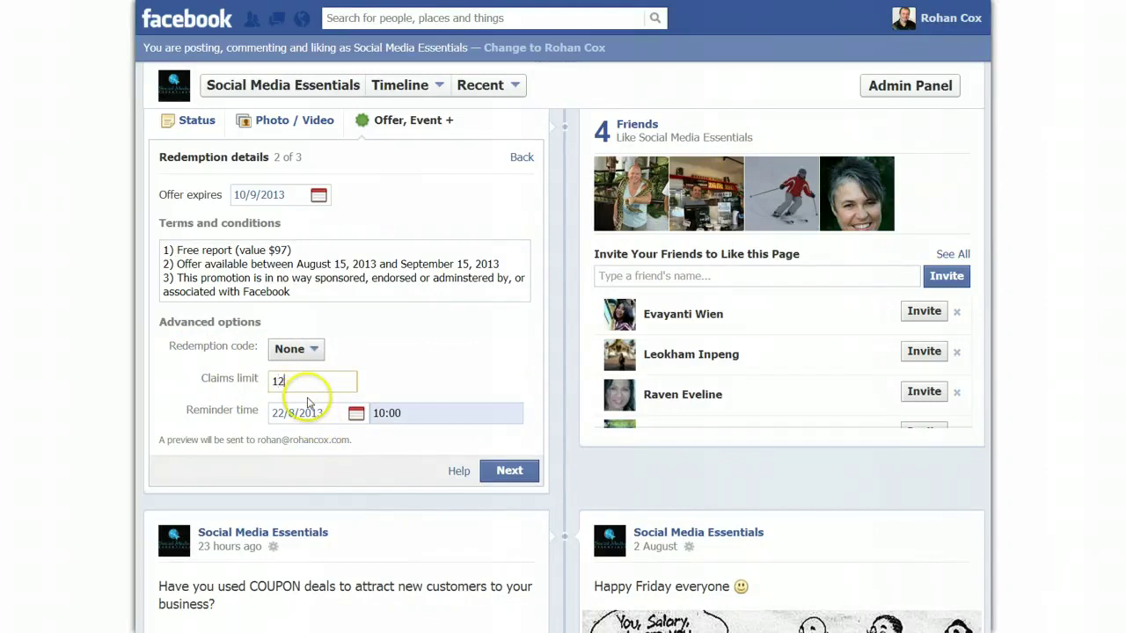
pyautogui.click(281, 380)
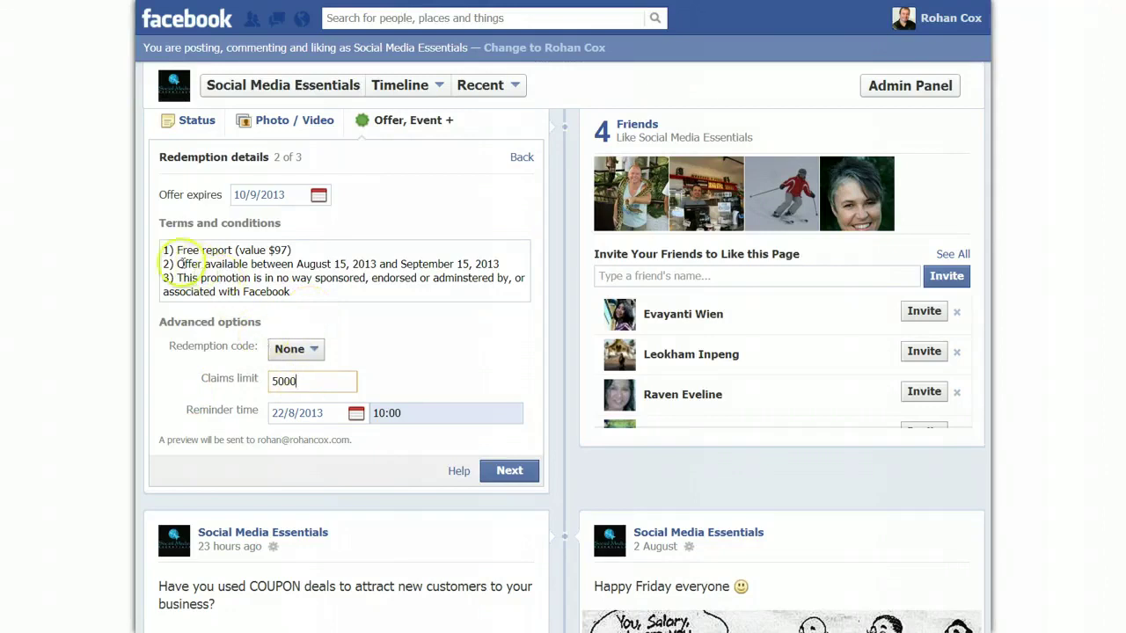
pyautogui.moveTo(182, 263); pyautogui.dragTo(298, 263)
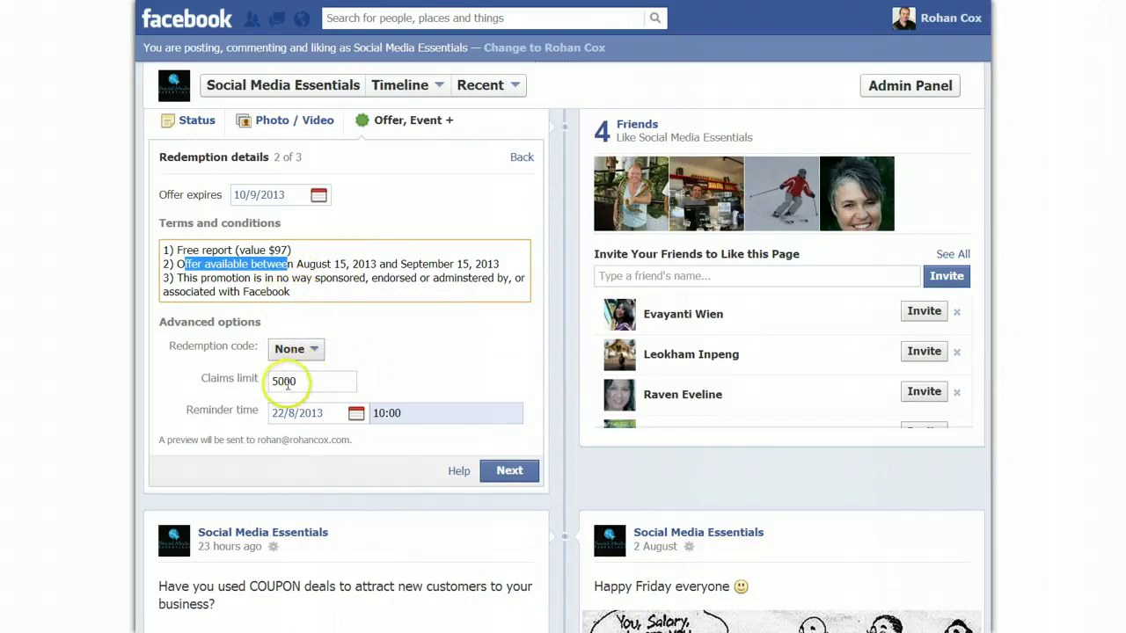
pyautogui.moveTo(278, 381); pyautogui.dragTo(256, 378)
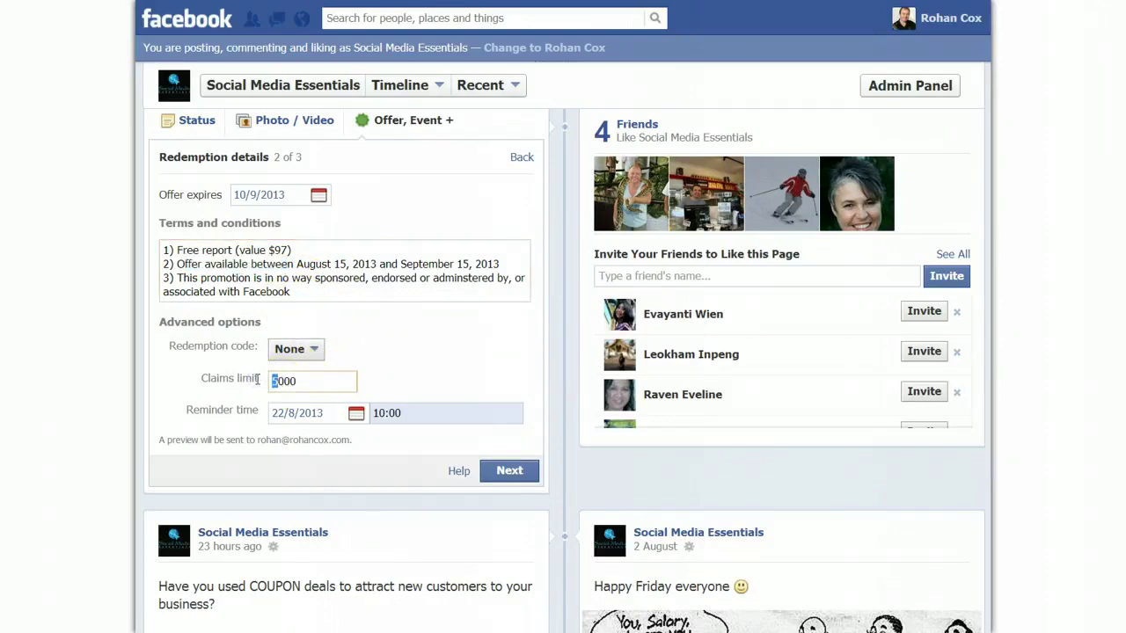
pyautogui.click(280, 381)
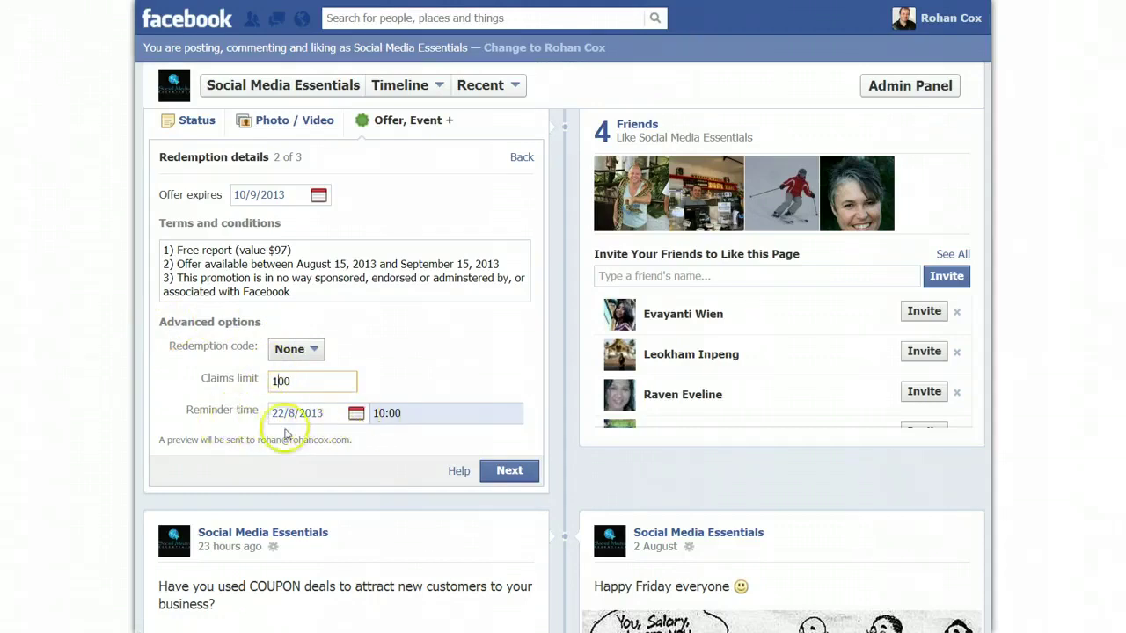
# Pick a reminder date and advance the offer to step 3 of 3.
pyautogui.click(356, 415)
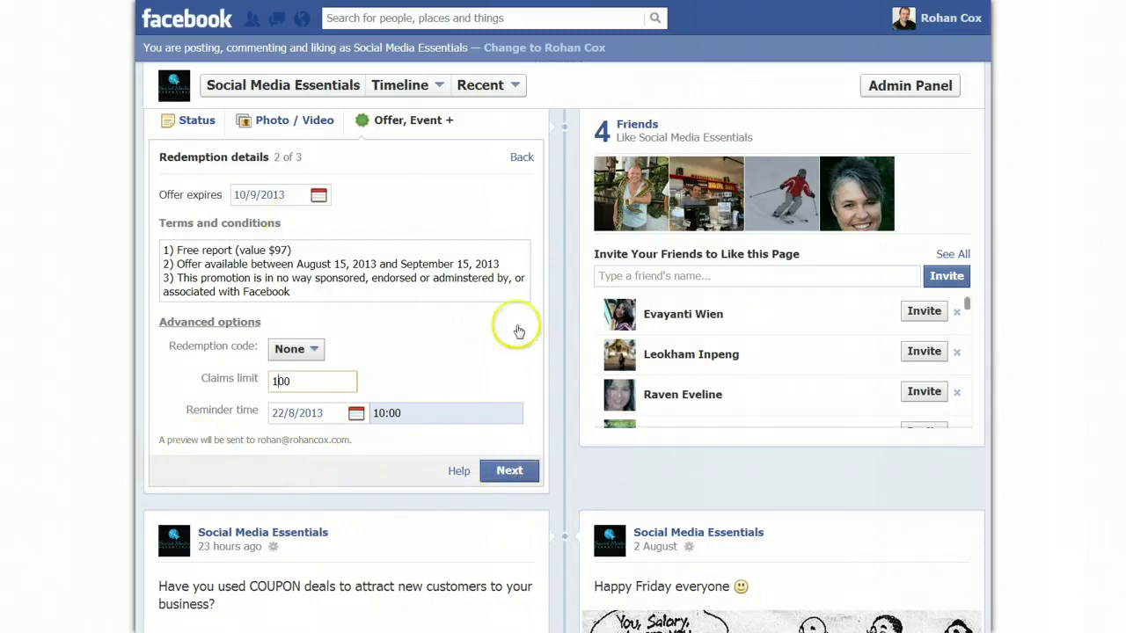
pyautogui.click(517, 469)
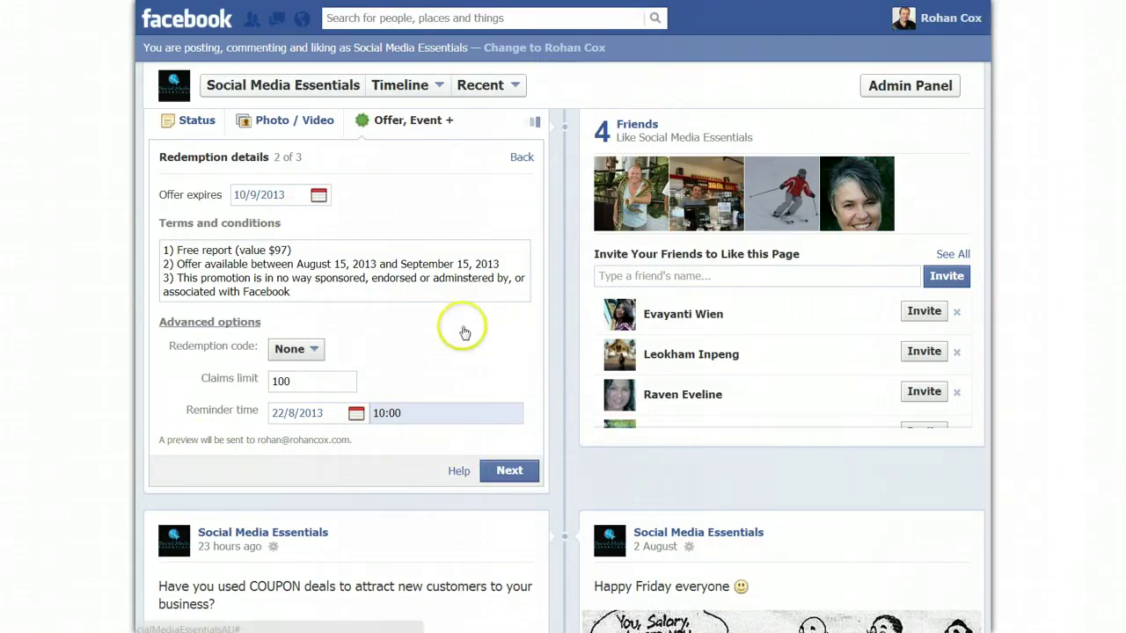
pyautogui.scroll(2, 396, 295)
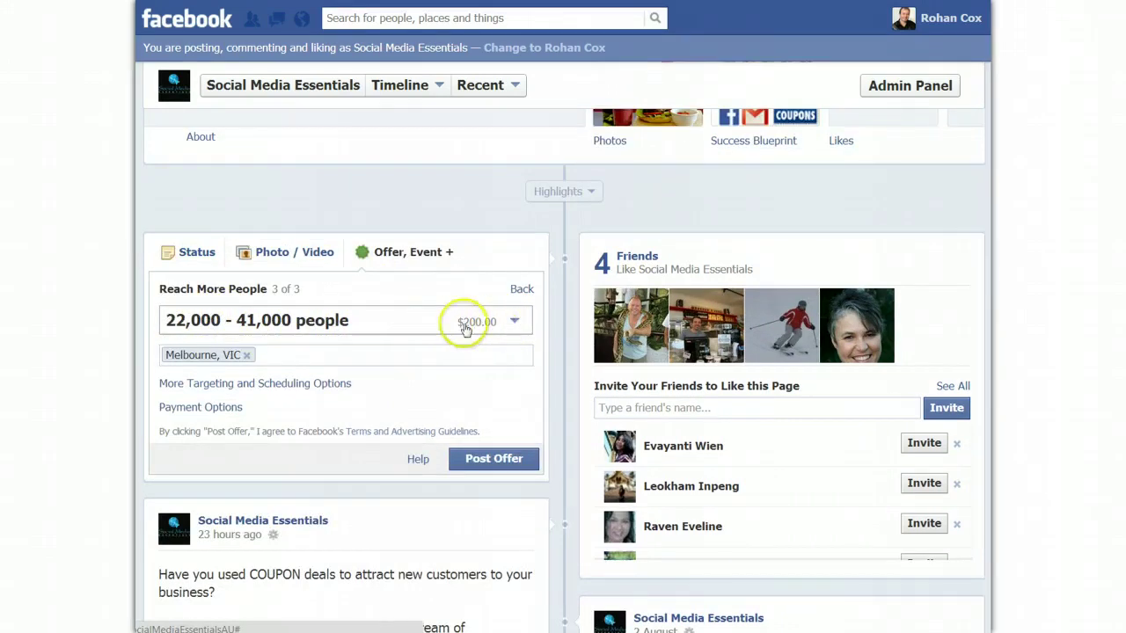
# Review the audience reach sizes and budgets, leaving 22,000 - 41,000 people, then reopen the list.
pyautogui.click(516, 323)
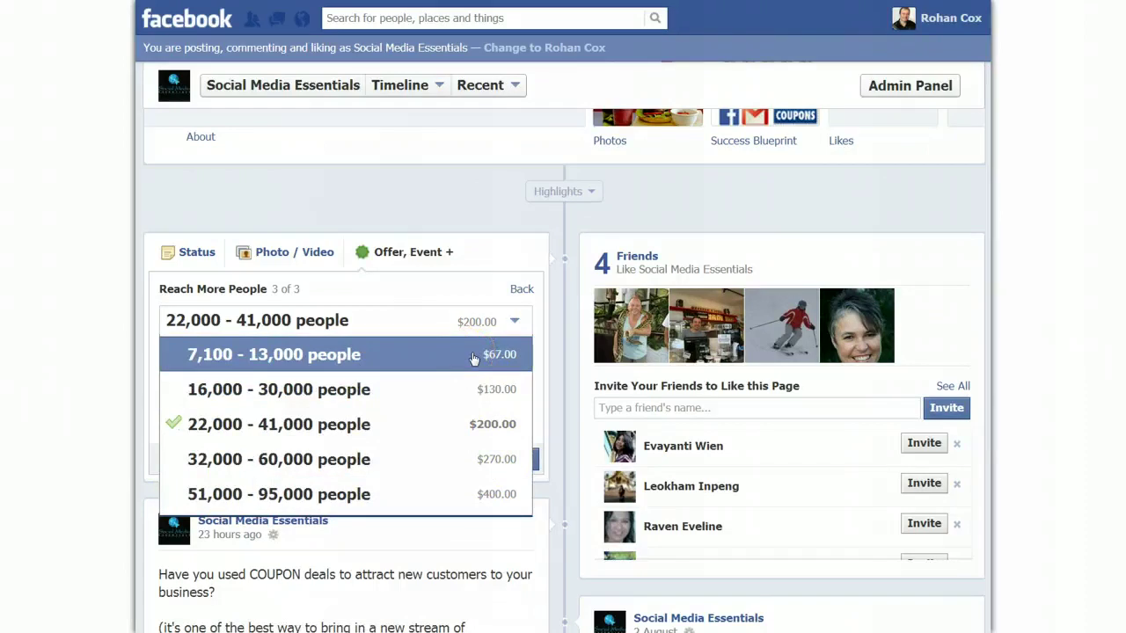
pyautogui.click(422, 359)
pyautogui.click(345, 269)
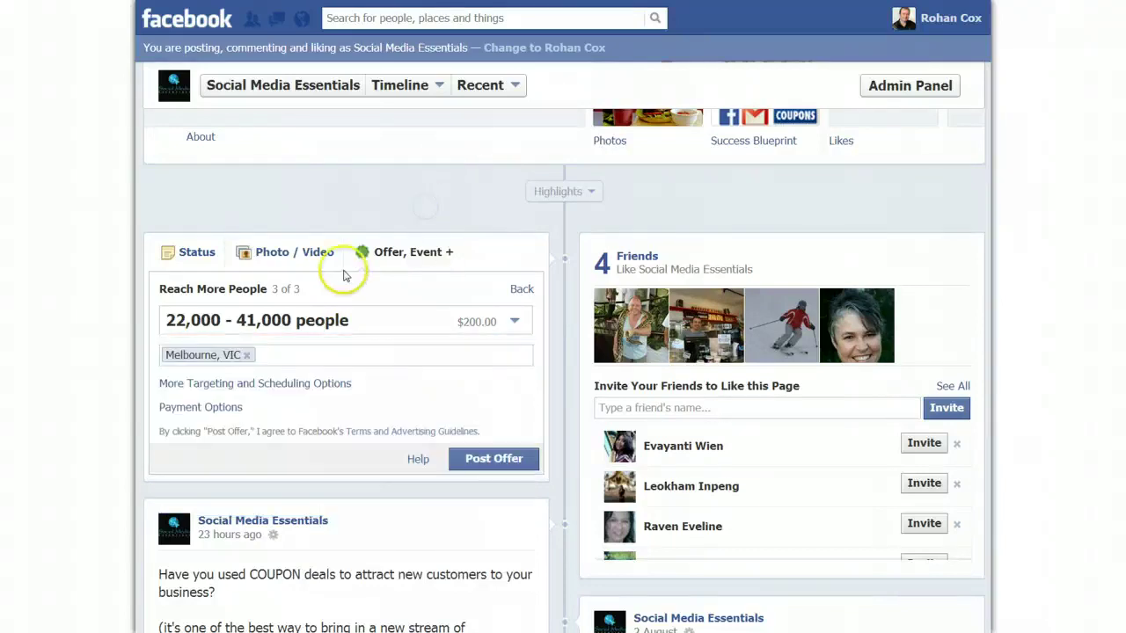
pyautogui.scroll(3, 284, 294)
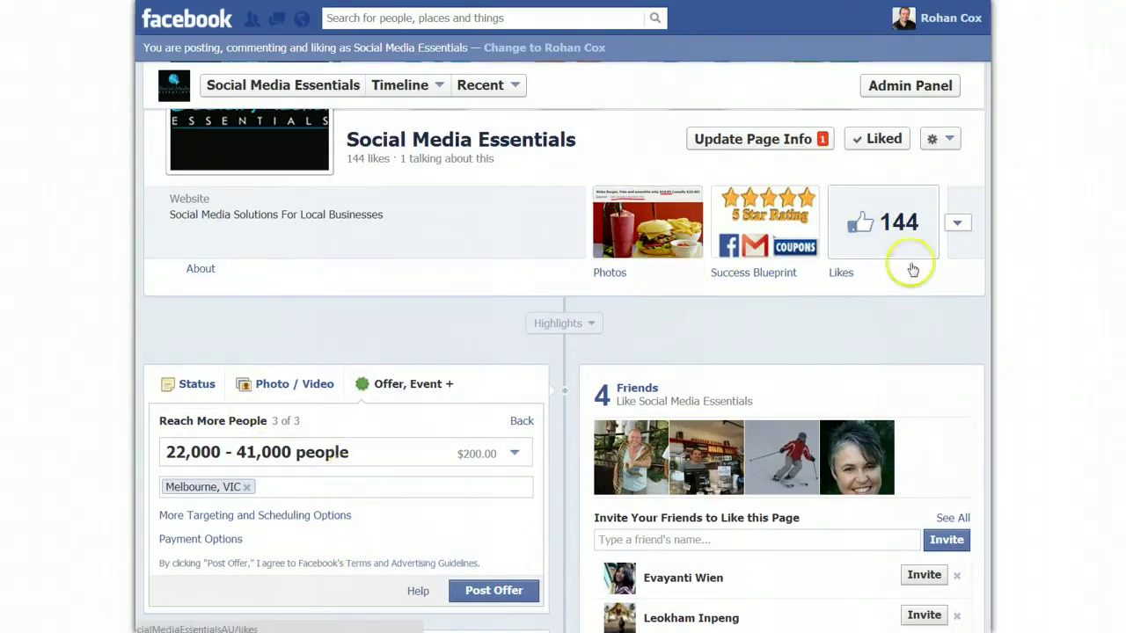
pyautogui.scroll(-1, 884, 224)
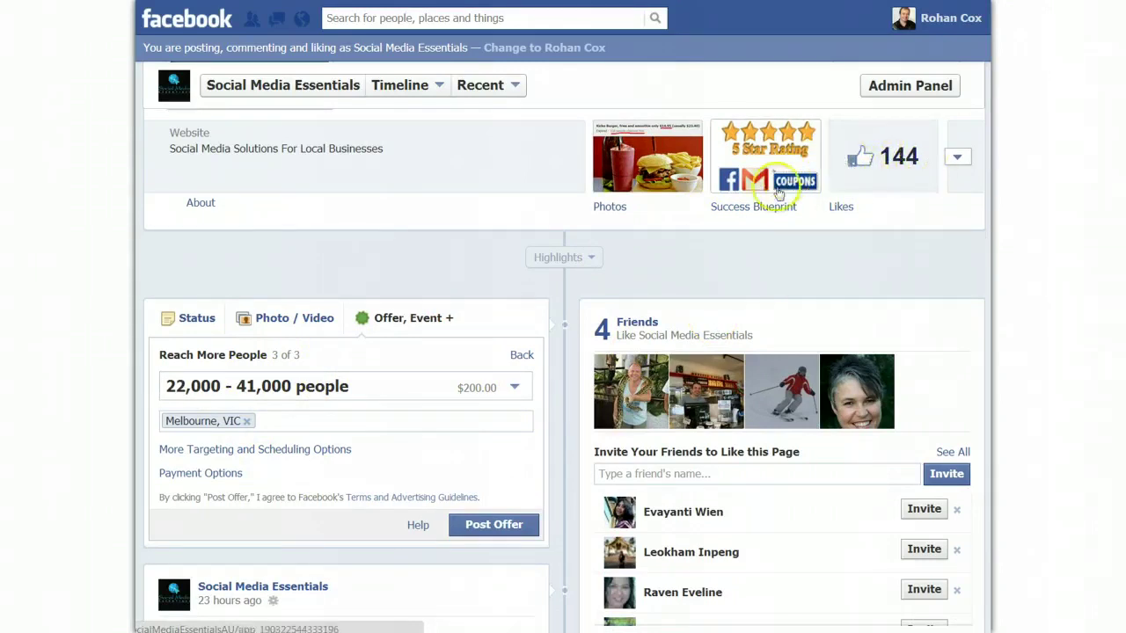
pyautogui.scroll(-1, 470, 307)
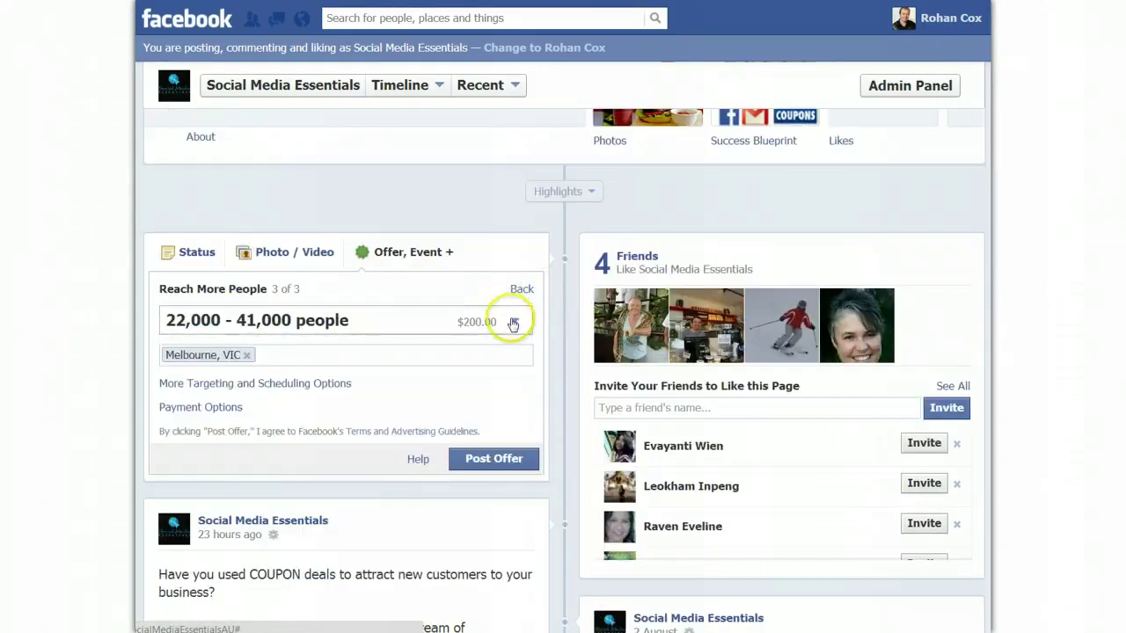
pyautogui.click(510, 320)
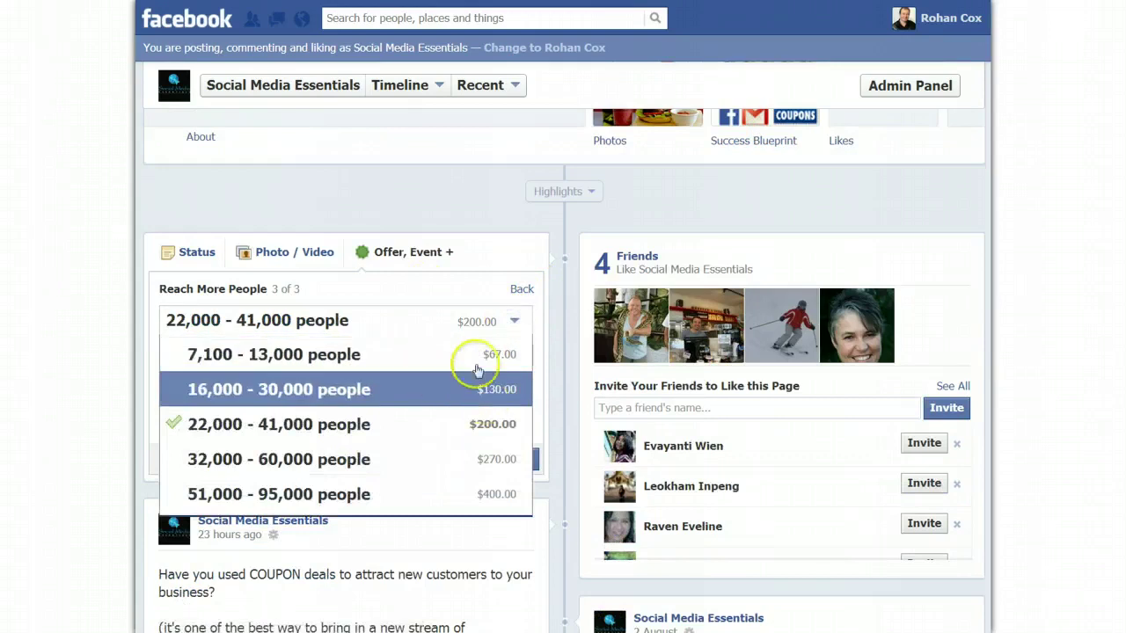
# Choose 7,100 - 13,000 people for $67.00 and retarget from Melbourne, VIC to Melbourne, Australia.
pyautogui.click(377, 364)
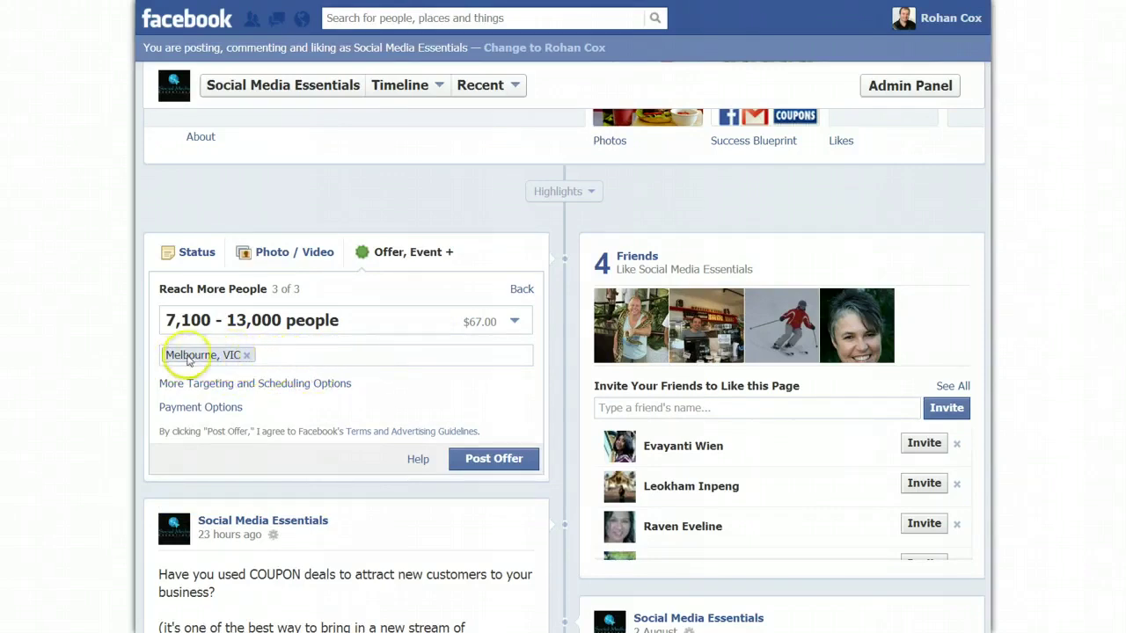
pyautogui.click(247, 354)
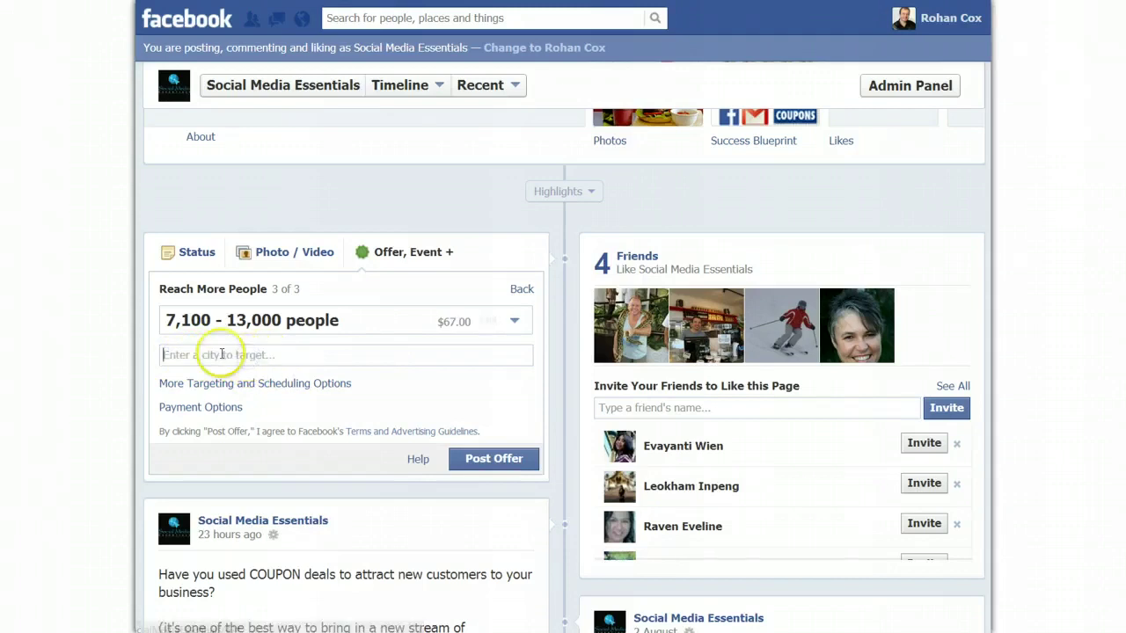
pyautogui.write('m')
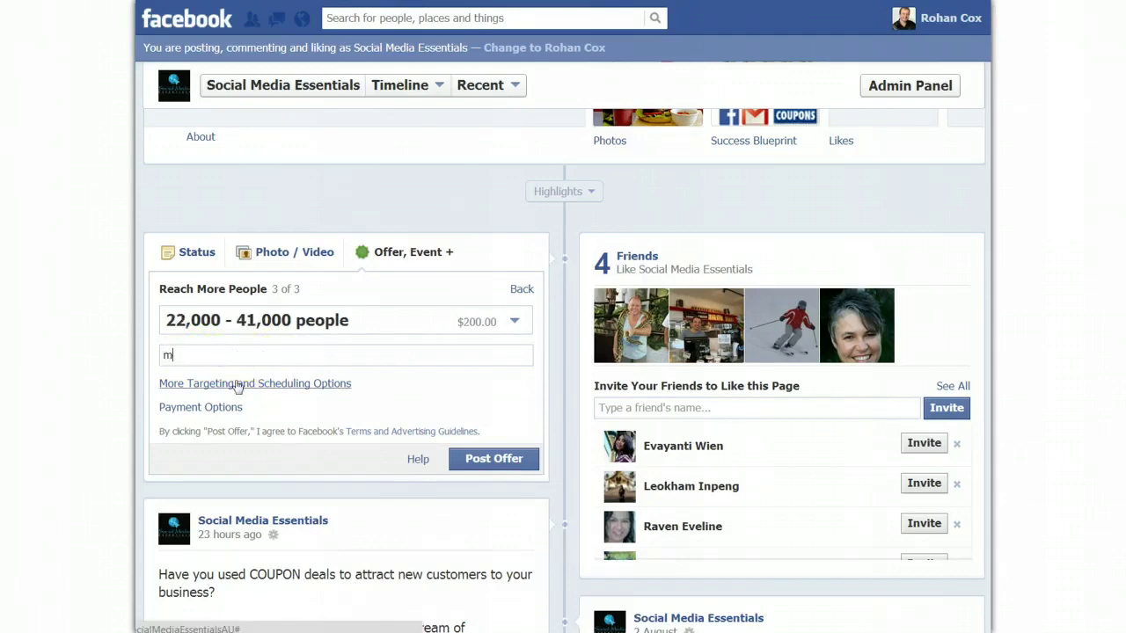
pyautogui.write('elbourne')
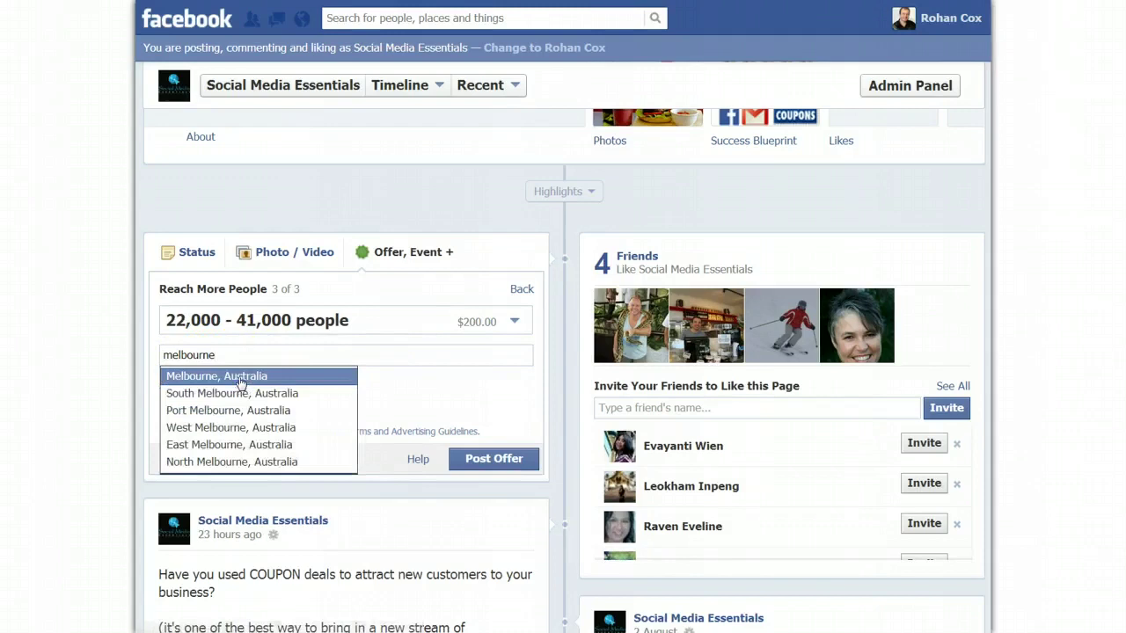
pyautogui.click(239, 377)
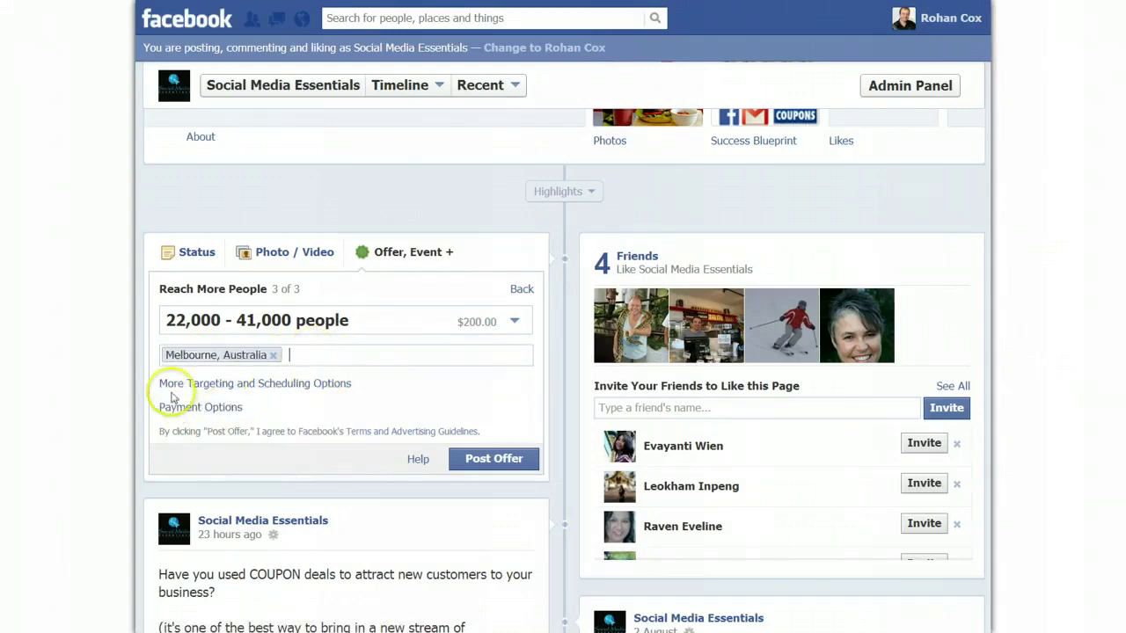
# Expand the extra targeting options and set the offer's age range to 18–65.
pyautogui.click(275, 385)
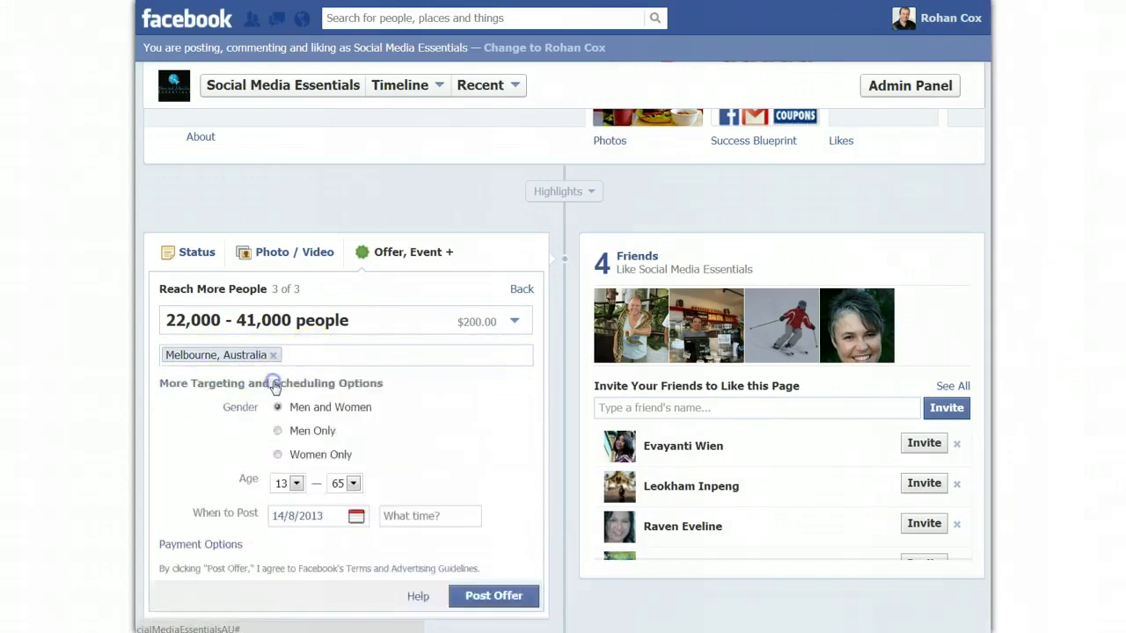
pyautogui.scroll(-2, 372, 367)
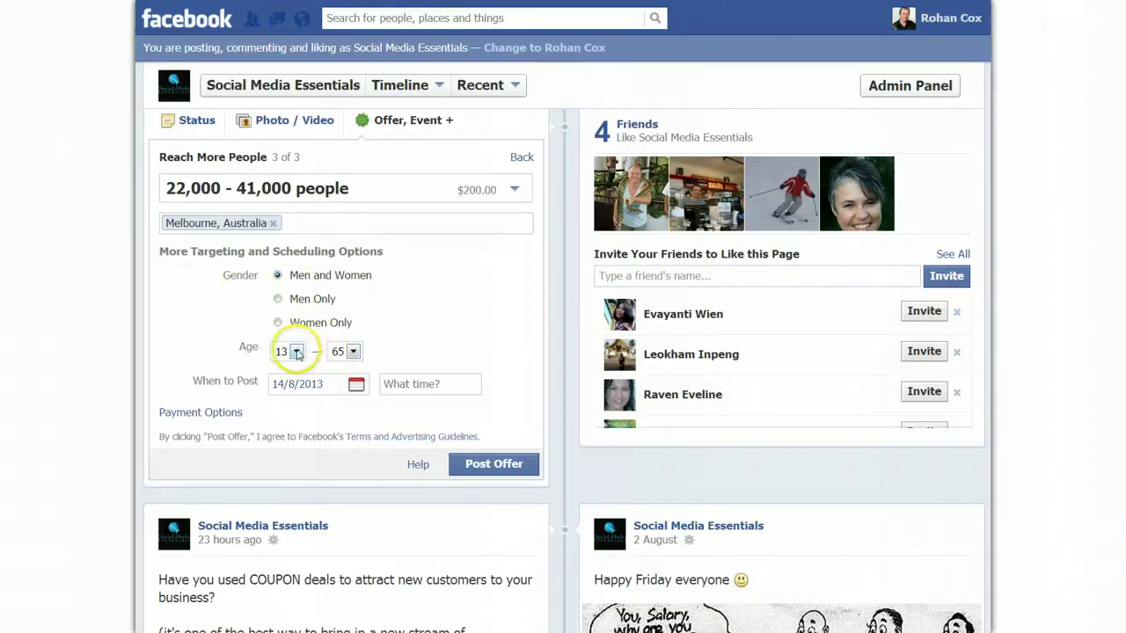
pyautogui.click(297, 351)
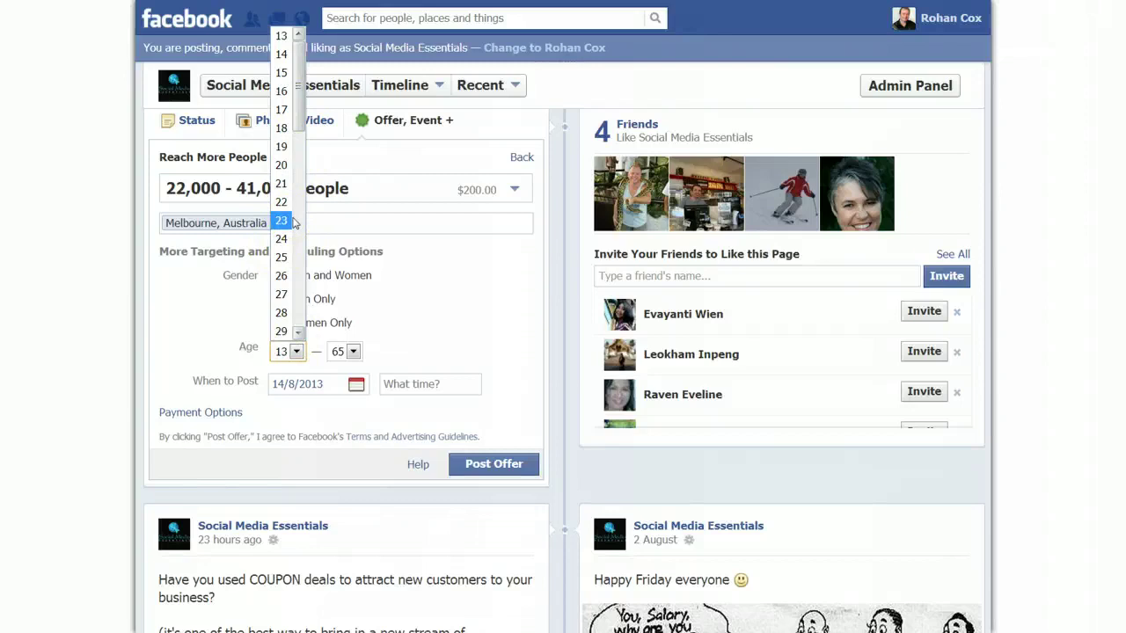
pyautogui.click(282, 128)
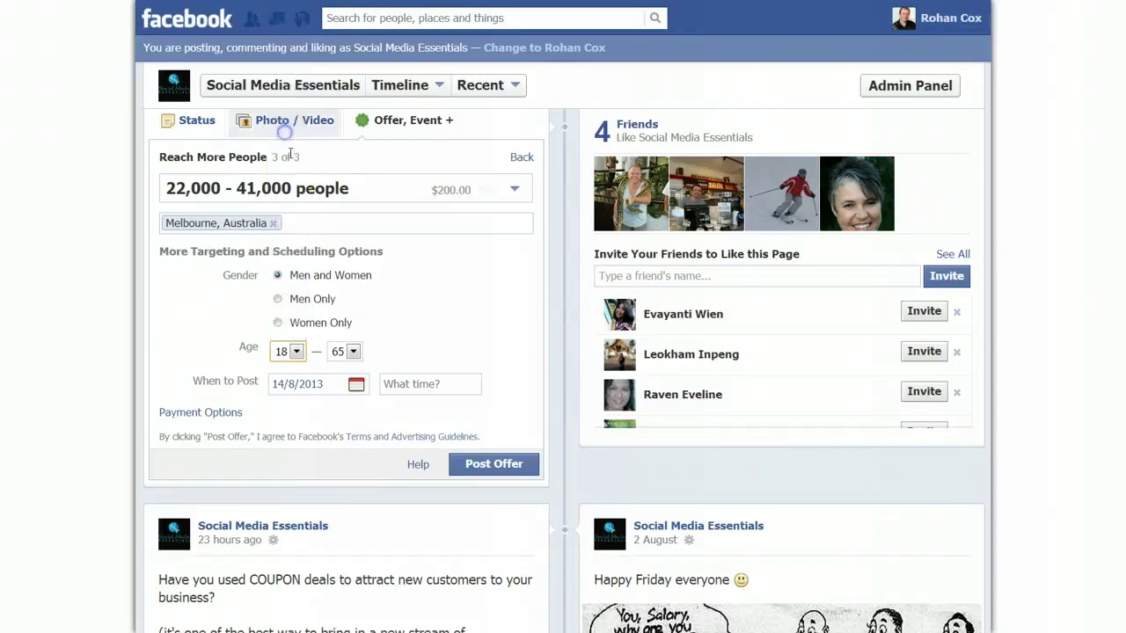
pyautogui.click(352, 352)
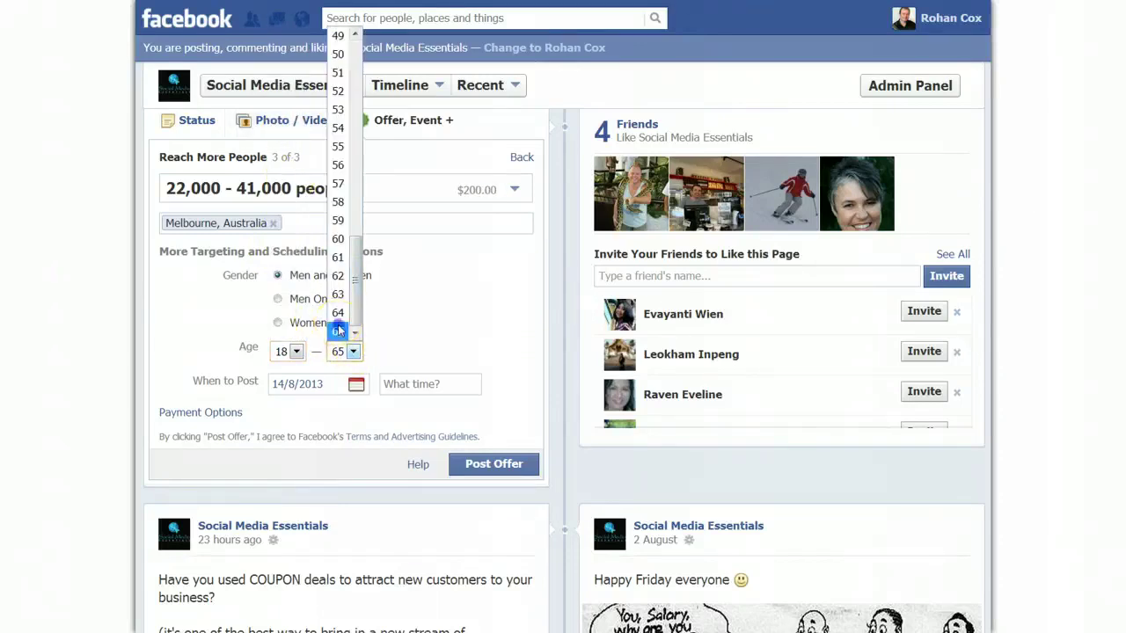
pyautogui.click(338, 331)
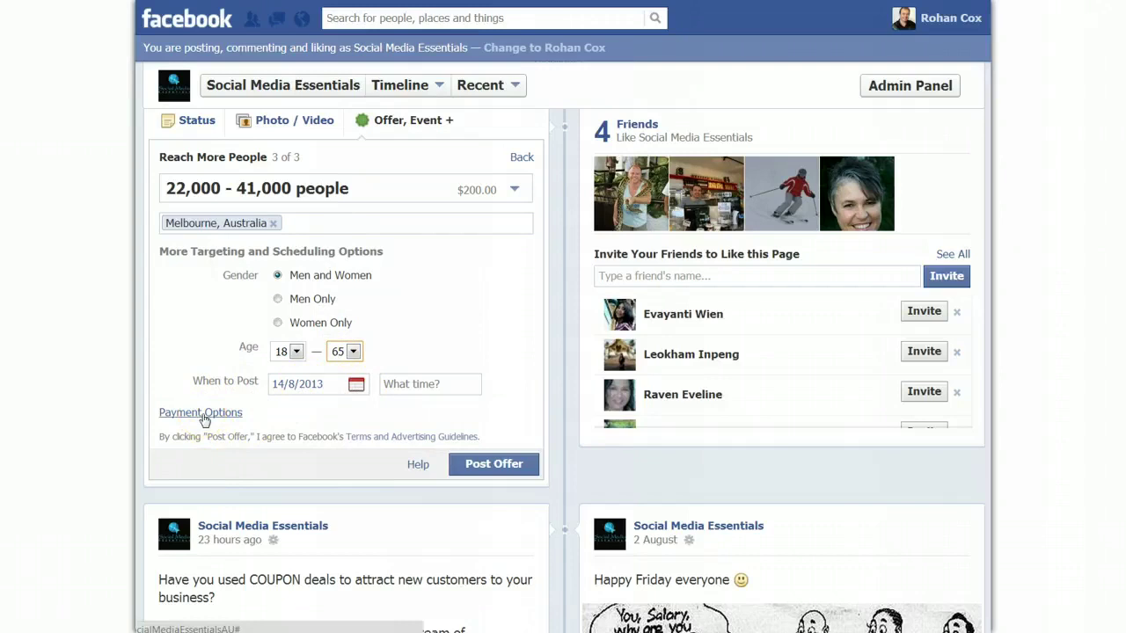
# Show the payment details and choose a reach of 7,100 - 13,000 people for $67.00.
pyautogui.click(204, 415)
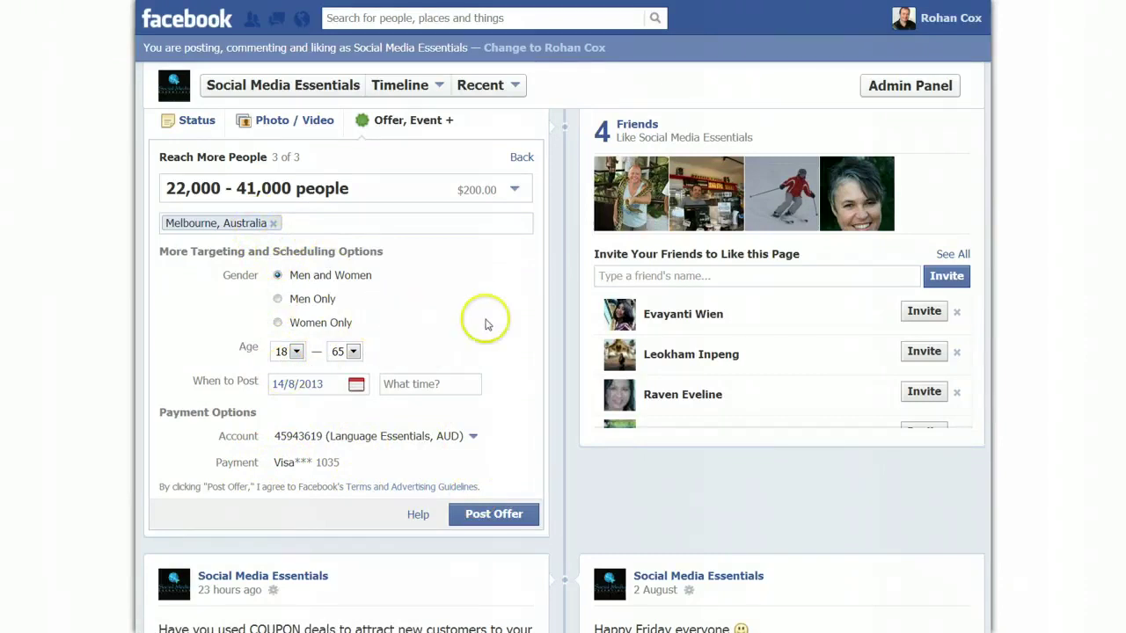
pyautogui.click(510, 190)
pyautogui.click(477, 223)
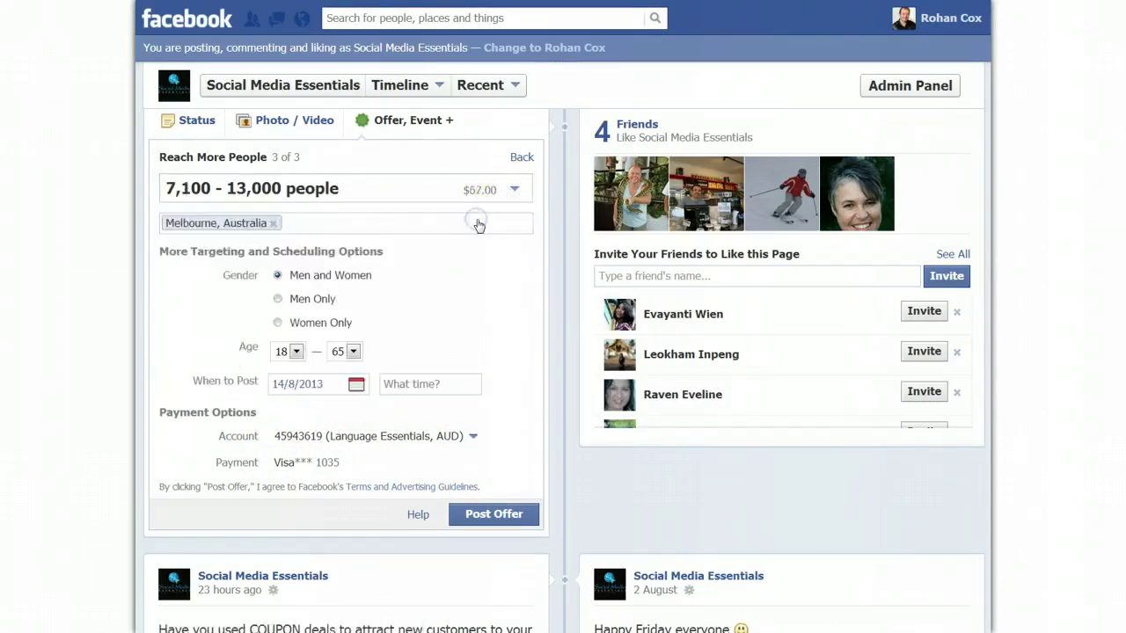